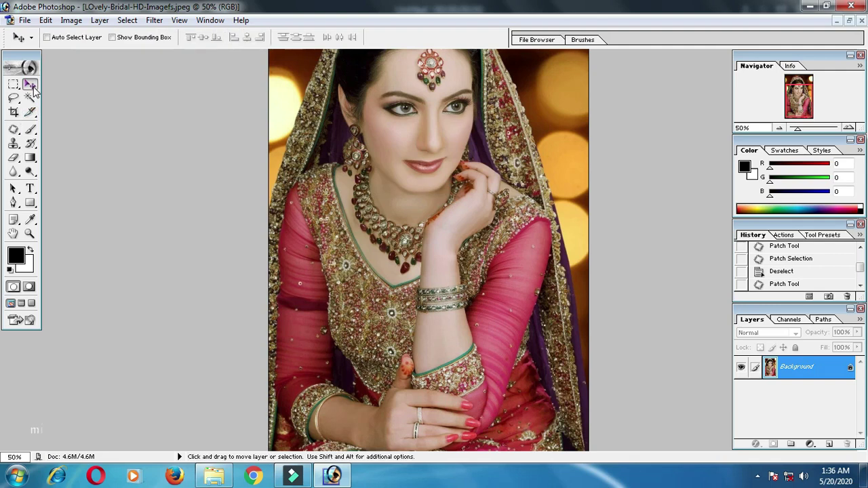
Convert the locked Background into an editable Layer 0.
{"action": "scroll", "coordinate": [372, 183], "scroll_direction": "up", "scroll_amount": 1}
{"action": "scroll", "coordinate": [542, 285], "scroll_direction": "up", "scroll_amount": 1}
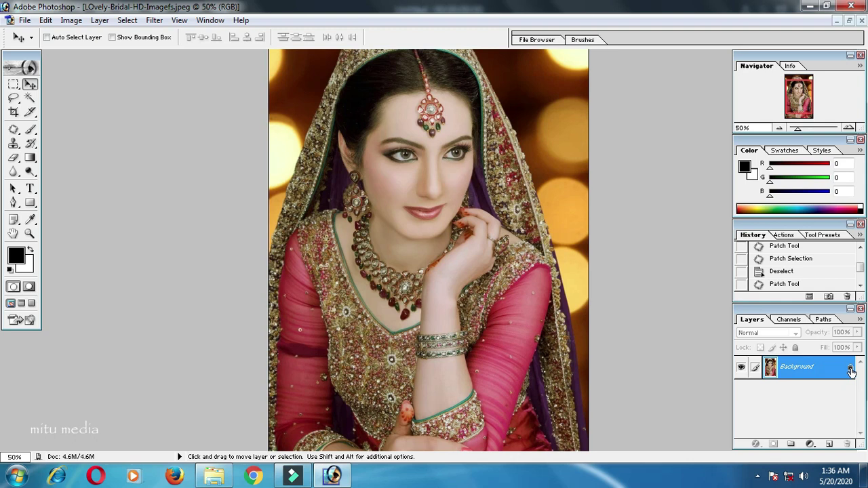
{"action": "double_click", "coordinate": [850, 369]}
{"action": "left_click", "coordinate": [523, 220]}
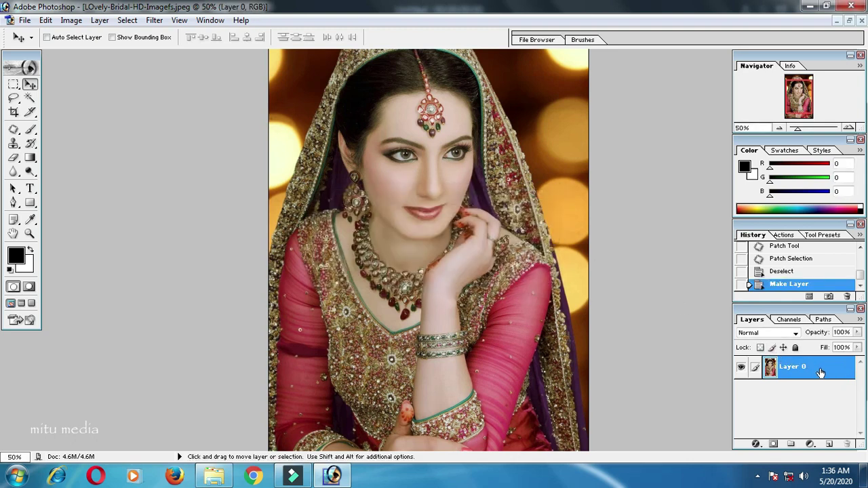
Duplicate Layer 0, hide the Layer 0 copy, and select Layer 0.
{"action": "left_click_drag", "start_coordinate": [820, 372], "coordinate": [833, 401]}
{"action": "left_click_drag", "start_coordinate": [836, 442], "coordinate": [835, 448]}
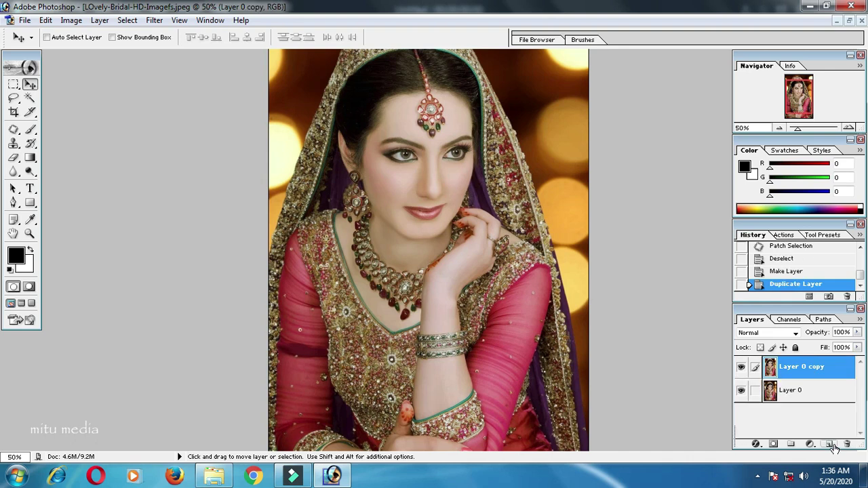
{"action": "left_click", "coordinate": [741, 366]}
{"action": "left_click", "coordinate": [790, 392]}
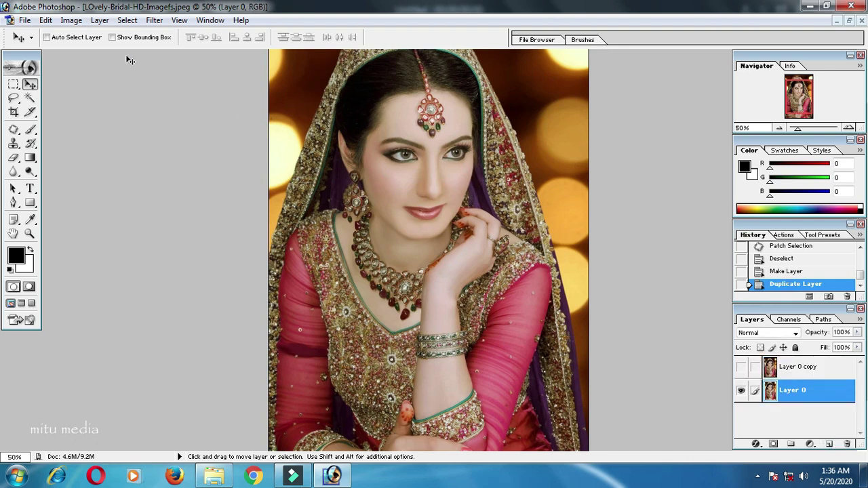
{"action": "left_click", "coordinate": [71, 20]}
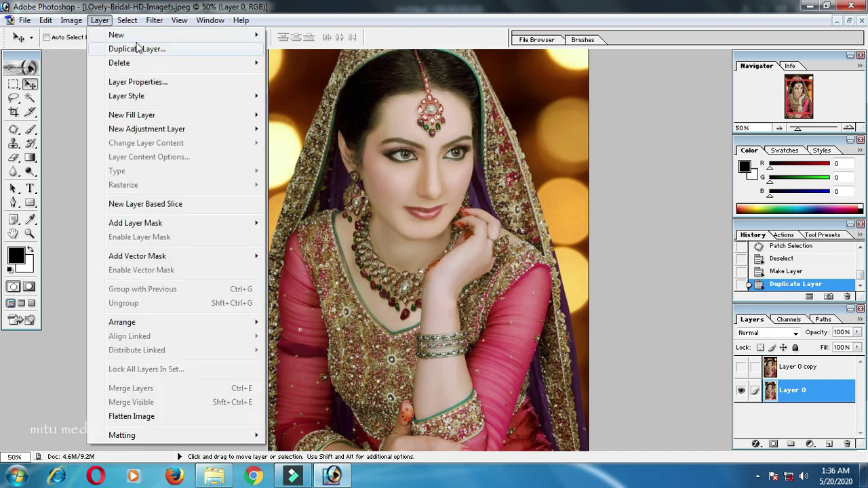
{"action": "mouse_move", "coordinate": [101, 53]}
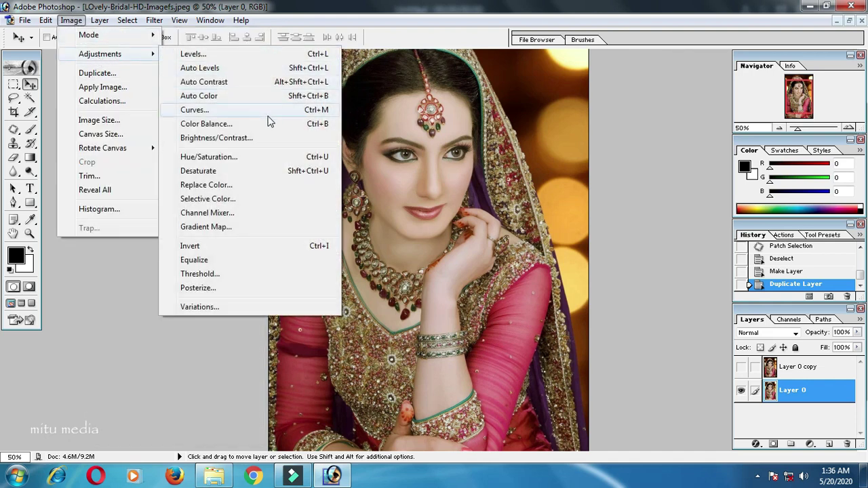
Desaturate Layer 0 to grayscale, then show and select the colour Layer 0 copy.
{"action": "left_click", "coordinate": [282, 173]}
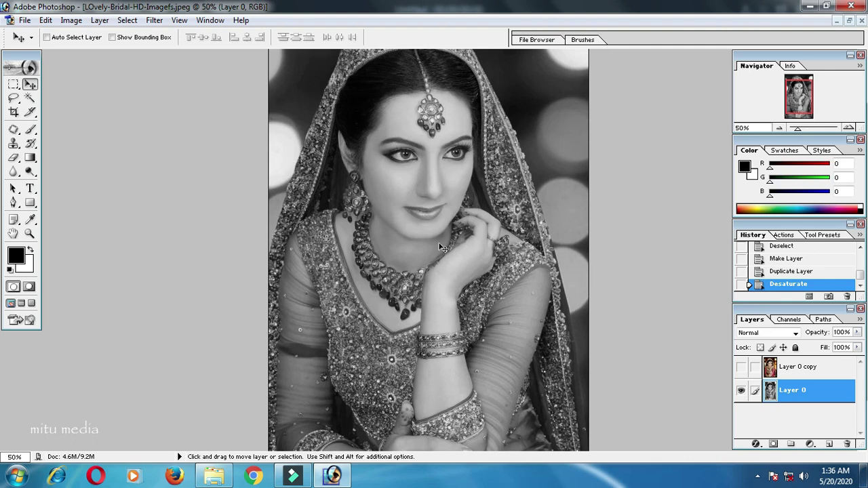
{"action": "left_click", "coordinate": [740, 366]}
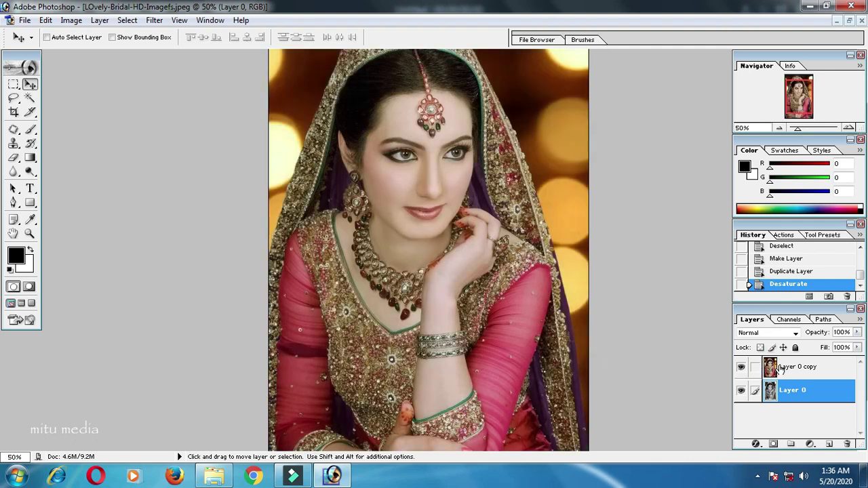
{"action": "left_click", "coordinate": [776, 375]}
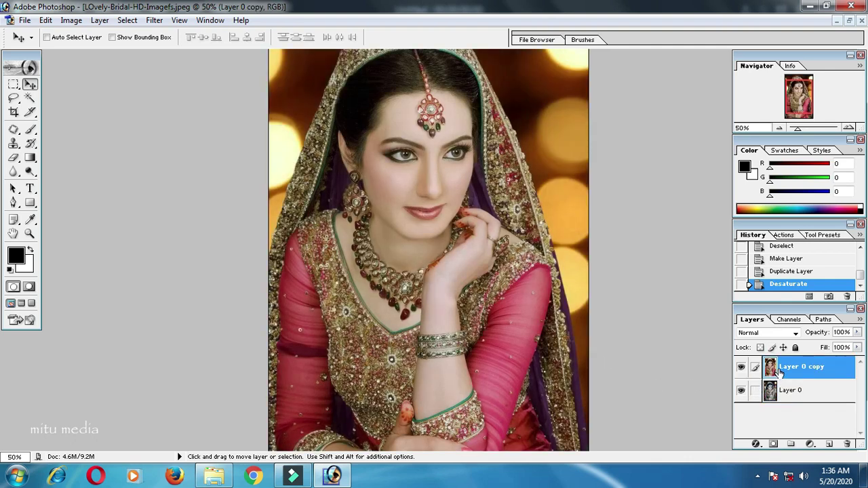
Add a black mask to Layer 0 copy and paint white at the shoulder with a 79 px brush.
{"action": "key", "text": "alt"}
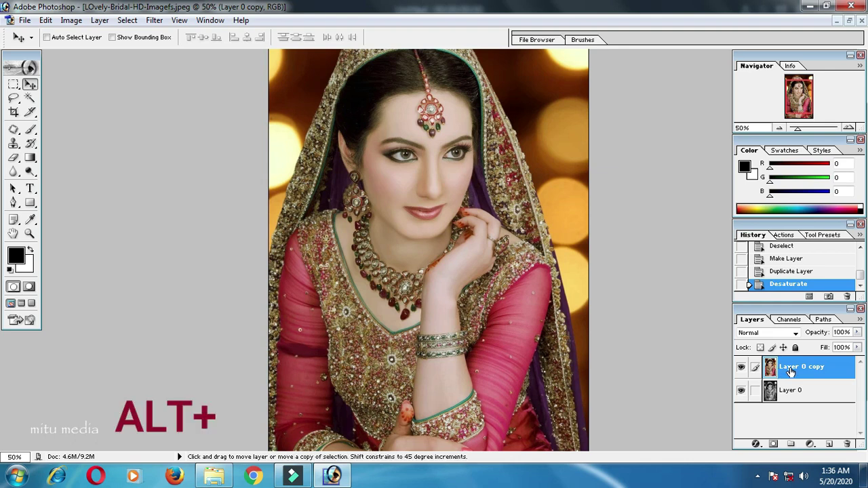
{"action": "left_click", "coordinate": [774, 444], "text": "alt"}
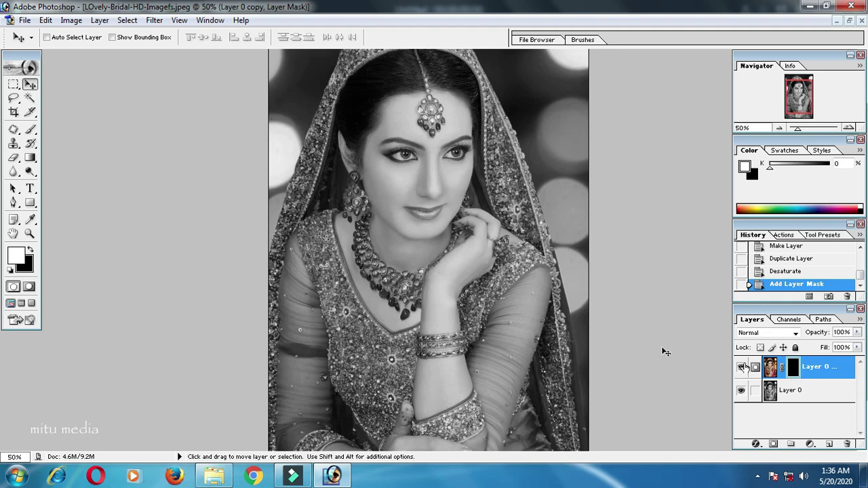
{"action": "left_click", "coordinate": [31, 131]}
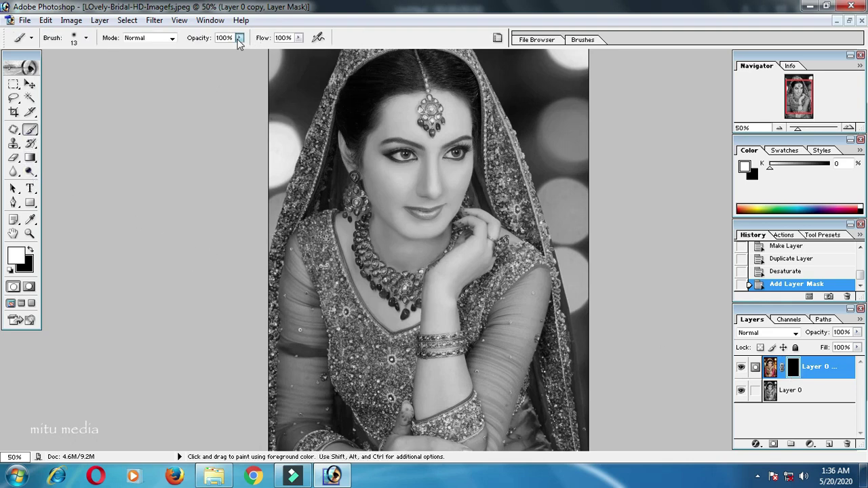
{"action": "left_click", "coordinate": [298, 38]}
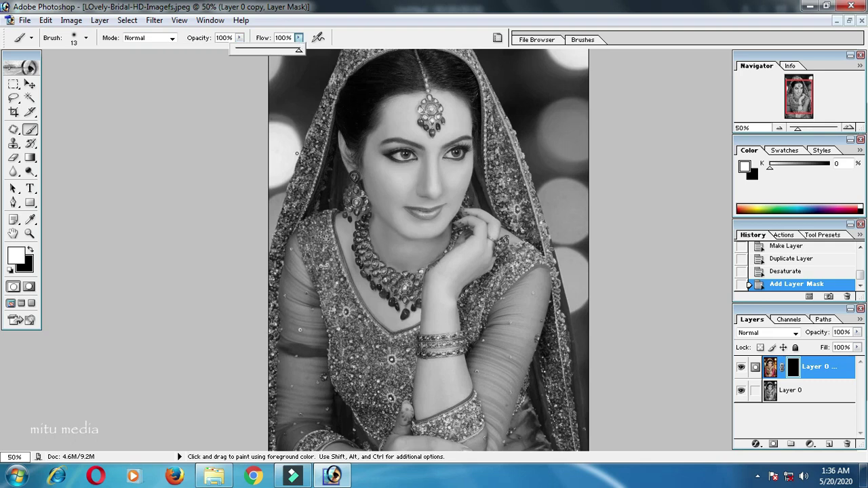
{"action": "right_click", "coordinate": [349, 212]}
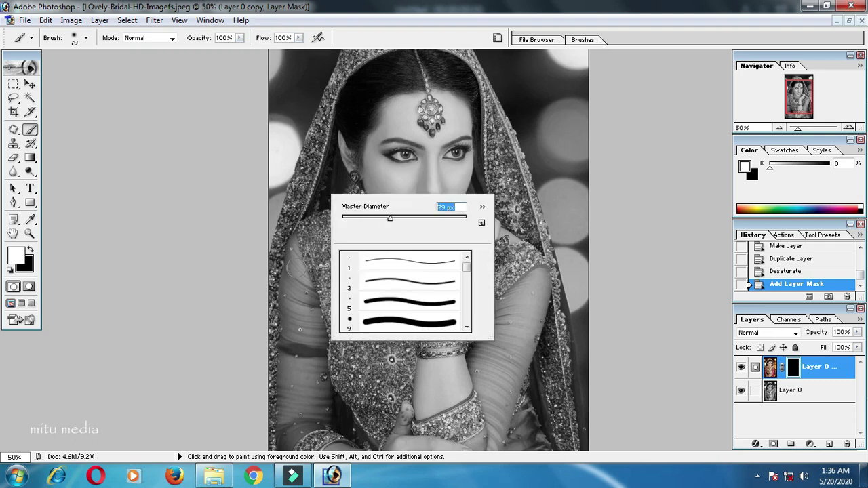
{"action": "left_click", "coordinate": [311, 234]}
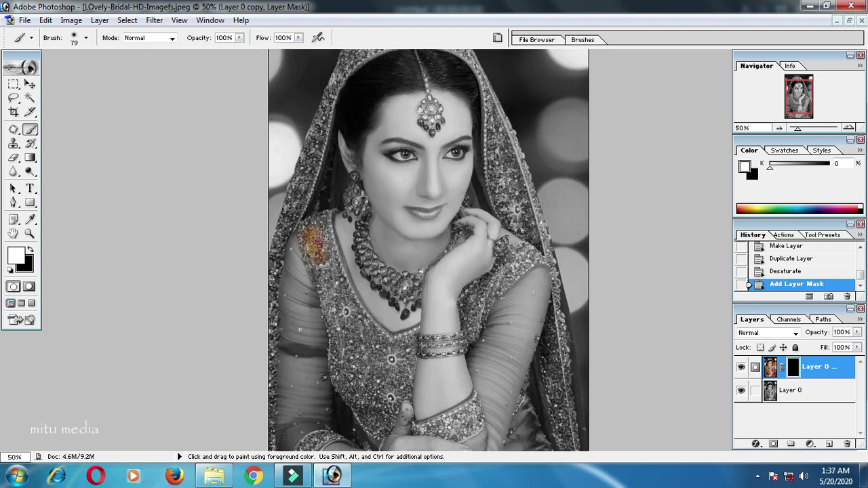
Paint colour back down the dupatta from the shoulder to the chest.
{"action": "mouse_move", "coordinate": [320, 252]}
{"action": "left_mouse_down"}
{"action": "mouse_move", "coordinate": [345, 322]}
{"action": "mouse_move", "coordinate": [345, 369]}
{"action": "left_mouse_up"}
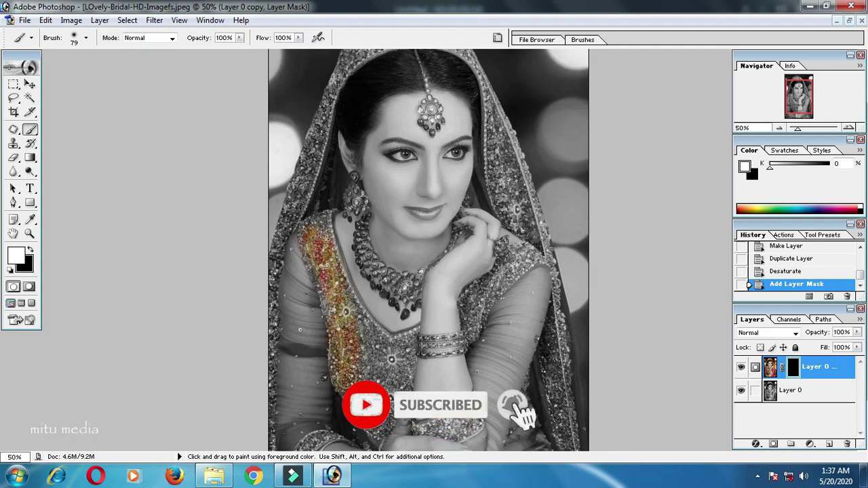
{"action": "left_click_drag", "start_coordinate": [370, 342], "coordinate": [378, 356]}
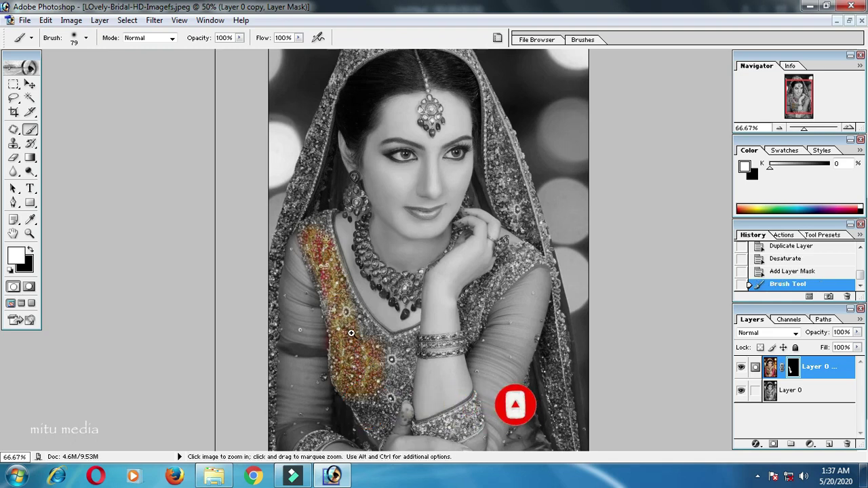
{"action": "left_click", "coordinate": [427, 384], "text": "ctrl"}
Restore colour to both sleeves, the lower cuff and the drape near the hand.
{"action": "mouse_move", "coordinate": [224, 251]}
{"action": "left_mouse_down"}
{"action": "mouse_move", "coordinate": [208, 170]}
{"action": "mouse_move", "coordinate": [145, 146]}
{"action": "mouse_move", "coordinate": [209, 242]}
{"action": "left_mouse_up"}
{"action": "left_click_drag", "start_coordinate": [154, 137], "coordinate": [155, 234]}
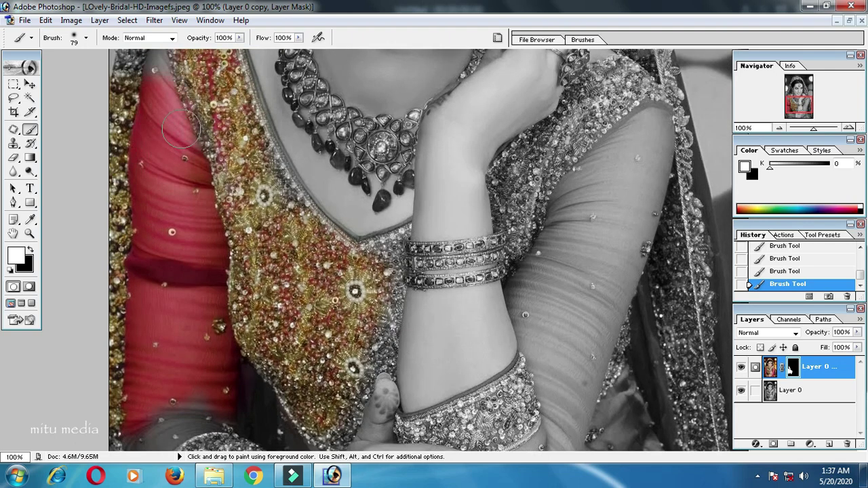
{"action": "scroll", "coordinate": [136, 150], "scroll_direction": "up", "scroll_amount": 3}
{"action": "scroll", "coordinate": [145, 394], "scroll_direction": "down", "scroll_amount": 3}
{"action": "scroll", "coordinate": [145, 393], "scroll_direction": "down", "scroll_amount": 3}
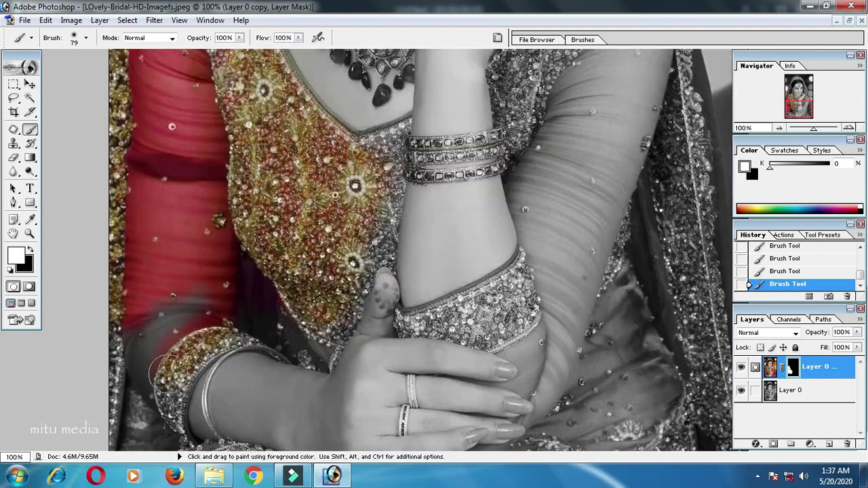
{"action": "mouse_move", "coordinate": [535, 312]}
{"action": "left_mouse_down"}
{"action": "mouse_move", "coordinate": [498, 298]}
{"action": "mouse_move", "coordinate": [431, 320]}
{"action": "left_mouse_up"}
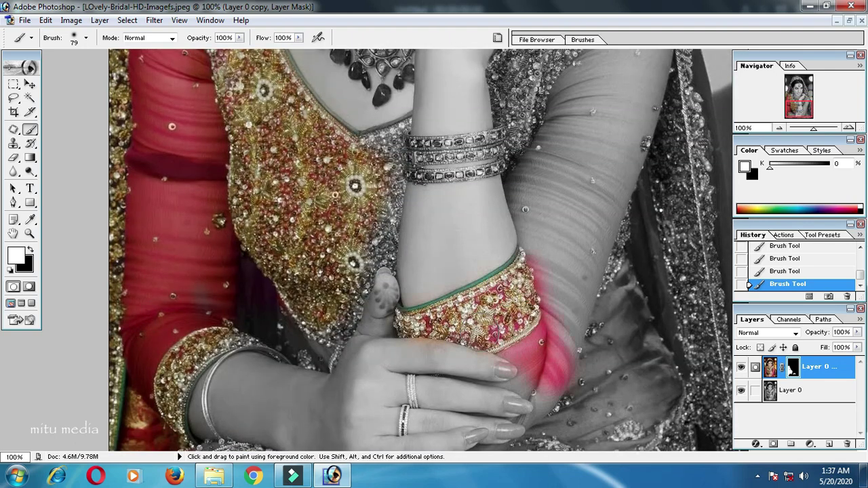
{"action": "mouse_move", "coordinate": [539, 264]}
{"action": "left_mouse_down"}
{"action": "mouse_move", "coordinate": [535, 387]}
{"action": "mouse_move", "coordinate": [605, 359]}
{"action": "mouse_move", "coordinate": [576, 244]}
{"action": "mouse_move", "coordinate": [597, 136]}
{"action": "mouse_move", "coordinate": [651, 325]}
{"action": "left_mouse_up"}
{"action": "scroll", "coordinate": [681, 207], "scroll_direction": "up", "scroll_amount": 4}
{"action": "left_click_drag", "start_coordinate": [681, 206], "coordinate": [528, 313]}
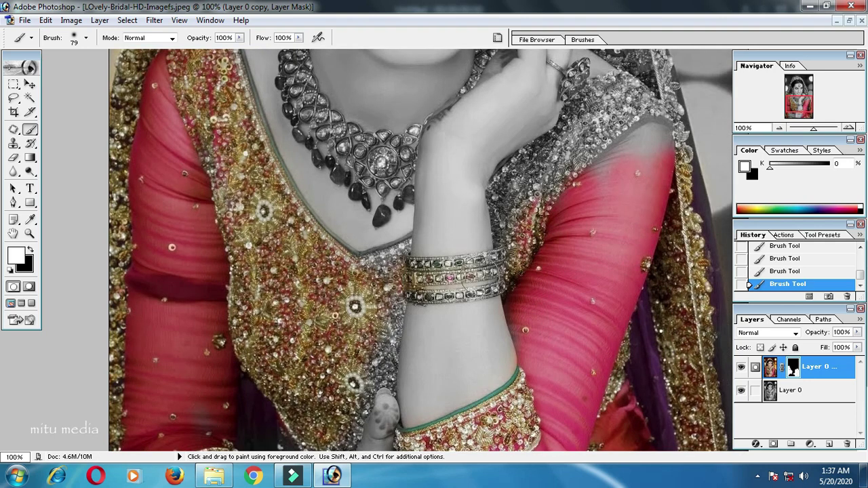
{"action": "scroll", "coordinate": [383, 406], "scroll_direction": "up", "scroll_amount": 2}
{"action": "key", "text": "ctrl+plus"}
{"action": "key", "text": "ctrl+plus"}
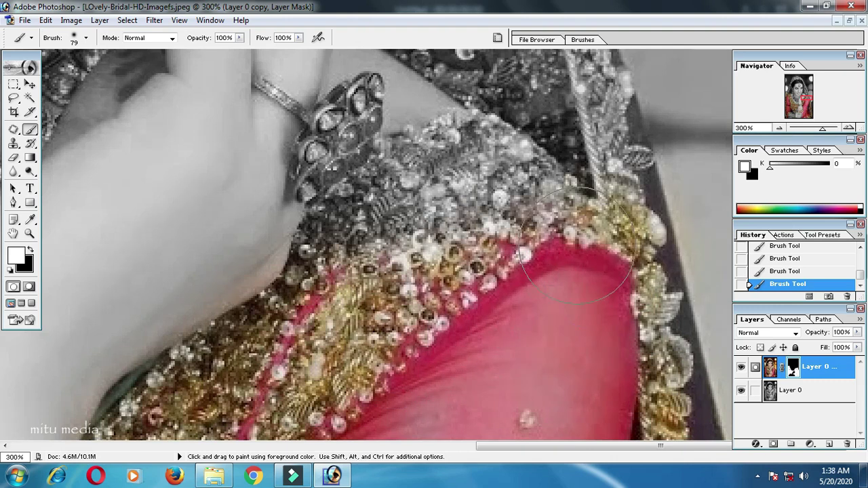
Resize the brush and paint colour into the top of the shoulder embroidery.
{"action": "left_click", "coordinate": [85, 37]}
{"action": "right_click", "coordinate": [341, 170]}
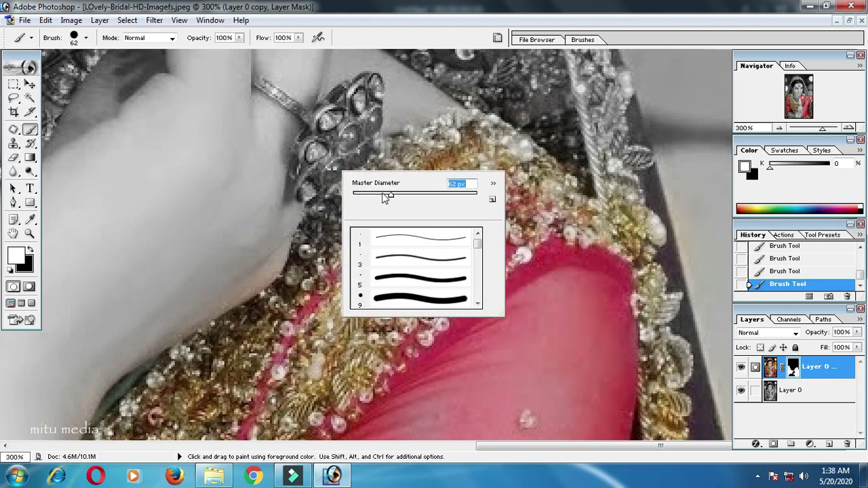
{"action": "left_click_drag", "start_coordinate": [383, 197], "coordinate": [494, 261]}
{"action": "mouse_move", "coordinate": [613, 54]}
{"action": "left_mouse_down"}
{"action": "mouse_move", "coordinate": [549, 173]}
{"action": "mouse_move", "coordinate": [356, 183]}
{"action": "mouse_move", "coordinate": [434, 82]}
{"action": "left_mouse_up"}
{"action": "right_click", "coordinate": [474, 175]}
With a 55 px brush, colour the embroidered border up past the face toward the hair.
{"action": "left_click", "coordinate": [85, 38]}
{"action": "left_click", "coordinate": [88, 166]}
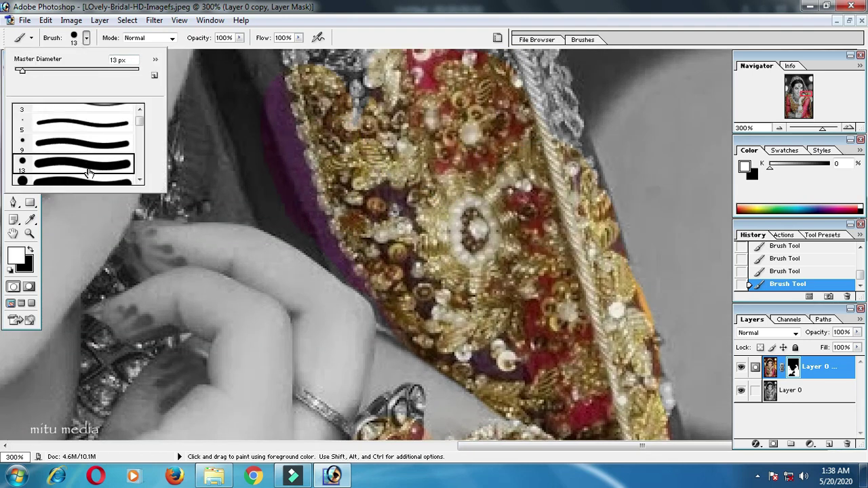
{"action": "right_click", "coordinate": [376, 173]}
{"action": "left_click_drag", "start_coordinate": [411, 186], "coordinate": [427, 186]}
{"action": "key", "text": "Return"}
{"action": "left_click_drag", "start_coordinate": [217, 152], "coordinate": [271, 380]}
{"action": "left_click_drag", "start_coordinate": [271, 102], "coordinate": [299, 312]}
{"action": "mouse_move", "coordinate": [295, 67]}
{"action": "left_mouse_down"}
{"action": "mouse_move", "coordinate": [365, 111]}
{"action": "mouse_move", "coordinate": [379, 146]}
{"action": "left_mouse_up"}
{"action": "mouse_move", "coordinate": [325, 81]}
{"action": "left_mouse_down"}
{"action": "mouse_move", "coordinate": [352, 204]}
{"action": "mouse_move", "coordinate": [380, 165]}
{"action": "left_mouse_up"}
Shrink the brush to 40 px and colour the curved headpiece edge.
{"action": "key", "text": "bracketleft"}
{"action": "key", "text": "bracketleft"}
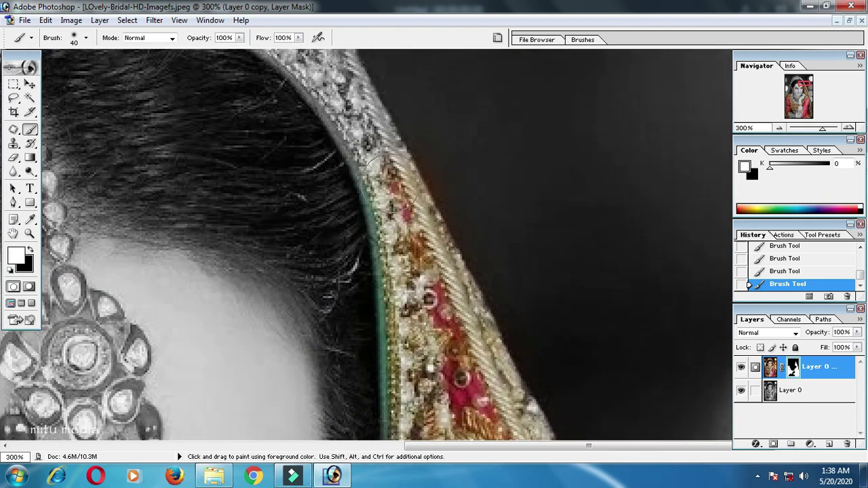
{"action": "left_click_drag", "start_coordinate": [342, 112], "coordinate": [332, 203]}
{"action": "left_click_drag", "start_coordinate": [271, 156], "coordinate": [291, 204]}
{"action": "left_click_drag", "start_coordinate": [407, 162], "coordinate": [437, 197]}
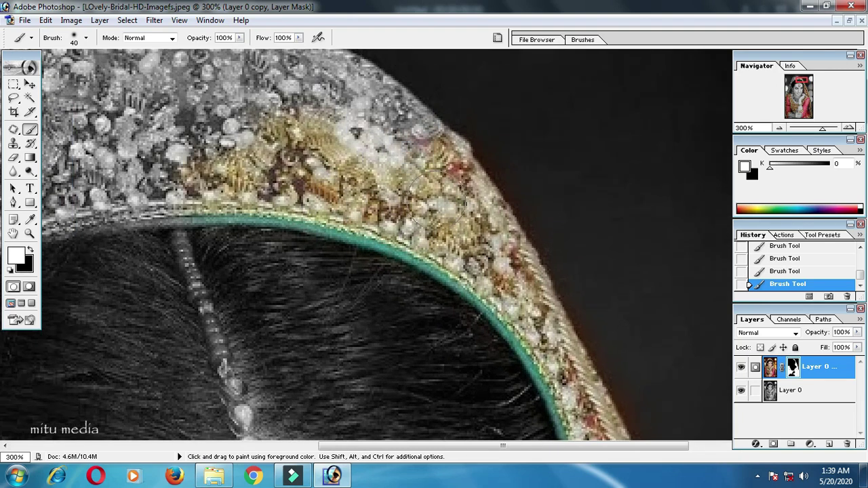
{"action": "mouse_move", "coordinate": [347, 88]}
{"action": "left_mouse_down"}
{"action": "mouse_move", "coordinate": [434, 95]}
{"action": "mouse_move", "coordinate": [400, 102]}
{"action": "left_mouse_up"}
{"action": "left_click_drag", "start_coordinate": [339, 67], "coordinate": [396, 107]}
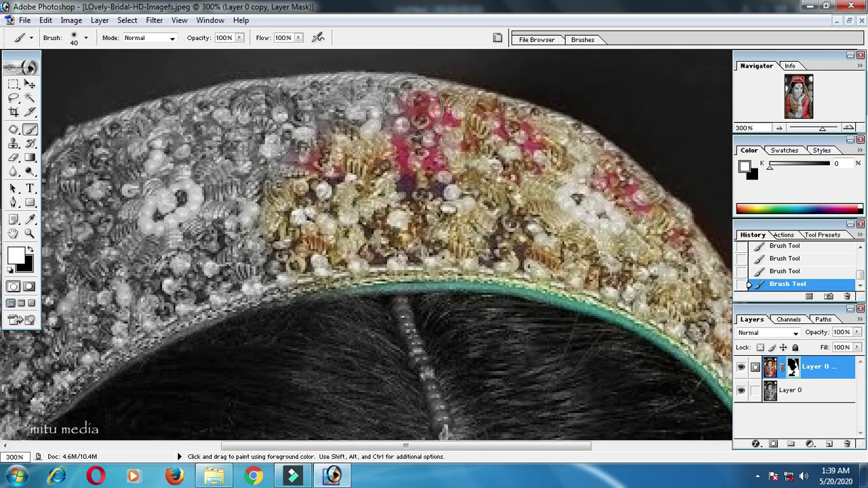
{"action": "mouse_move", "coordinate": [292, 95]}
{"action": "left_mouse_down"}
{"action": "mouse_move", "coordinate": [409, 98]}
{"action": "mouse_move", "coordinate": [231, 170]}
{"action": "left_mouse_up"}
{"action": "left_click_drag", "start_coordinate": [326, 190], "coordinate": [352, 285]}
{"action": "key", "text": "x"}
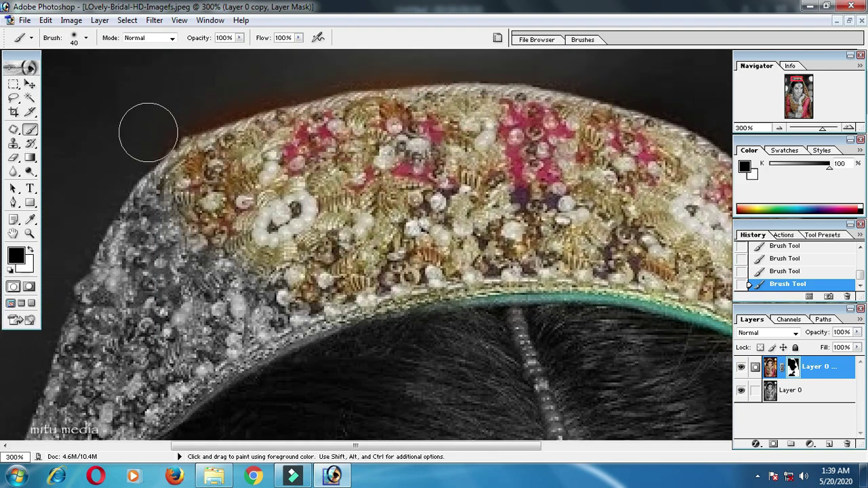
{"action": "key", "text": "x"}
{"action": "mouse_move", "coordinate": [129, 271]}
{"action": "left_mouse_down"}
{"action": "mouse_move", "coordinate": [169, 305]}
{"action": "mouse_move", "coordinate": [237, 258]}
{"action": "left_mouse_up"}
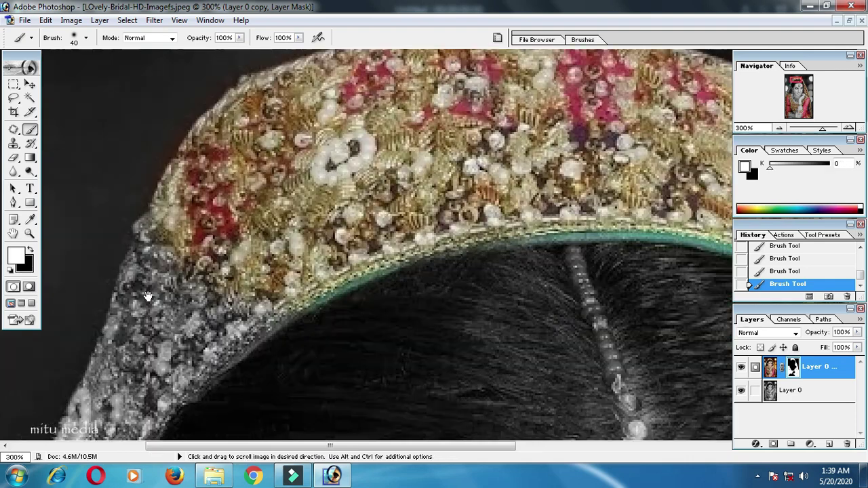
Continue colouring the headpiece border down beside the earring.
{"action": "left_click_drag", "start_coordinate": [183, 271], "coordinate": [204, 325]}
{"action": "left_click_drag", "start_coordinate": [116, 311], "coordinate": [230, 197]}
{"action": "left_click_drag", "start_coordinate": [162, 278], "coordinate": [180, 318]}
{"action": "mouse_move", "coordinate": [407, 305]}
{"action": "left_mouse_down"}
{"action": "mouse_move", "coordinate": [271, 203]}
{"action": "mouse_move", "coordinate": [271, 217]}
{"action": "left_mouse_up"}
{"action": "mouse_move", "coordinate": [176, 312]}
{"action": "left_mouse_down"}
{"action": "mouse_move", "coordinate": [141, 244]}
{"action": "mouse_move", "coordinate": [177, 176]}
{"action": "mouse_move", "coordinate": [251, 217]}
{"action": "left_mouse_up"}
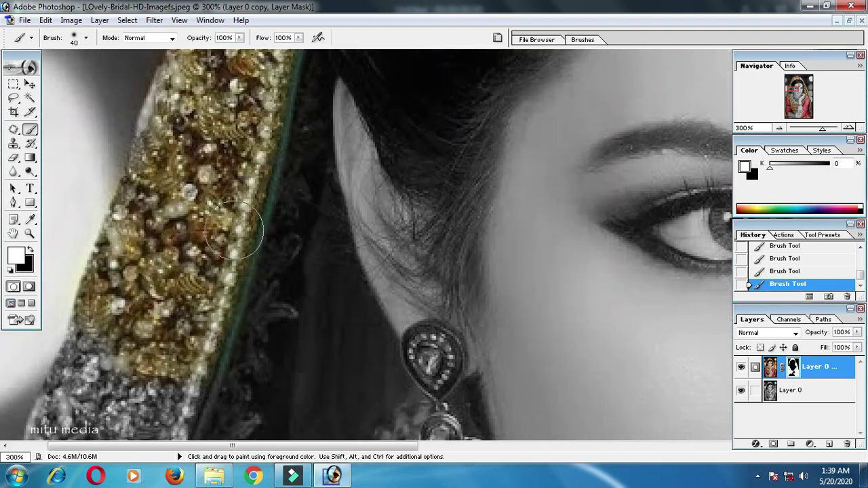
{"action": "left_click_drag", "start_coordinate": [233, 319], "coordinate": [262, 183]}
{"action": "mouse_move", "coordinate": [260, 219]}
{"action": "left_mouse_down"}
{"action": "mouse_move", "coordinate": [269, 193]}
{"action": "mouse_move", "coordinate": [316, 225]}
{"action": "left_mouse_up"}
{"action": "left_click_drag", "start_coordinate": [368, 142], "coordinate": [319, 219]}
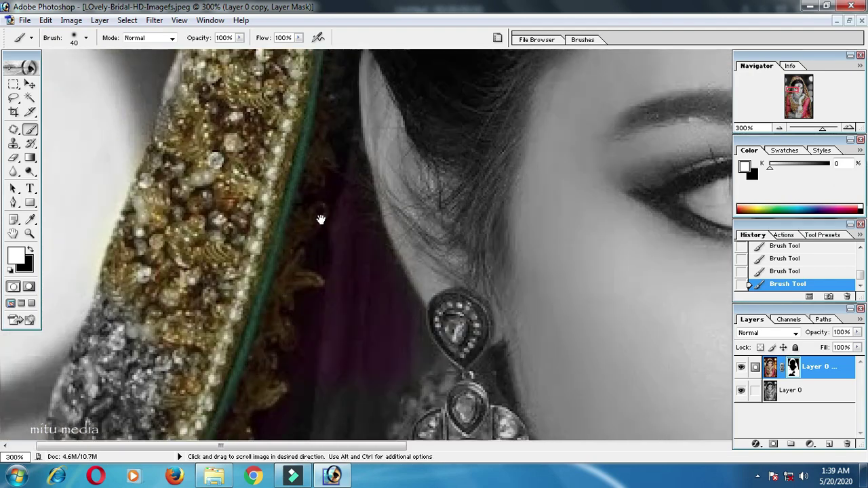
{"action": "left_click_drag", "start_coordinate": [409, 392], "coordinate": [398, 227]}
{"action": "mouse_move", "coordinate": [258, 285]}
{"action": "left_mouse_down"}
{"action": "mouse_move", "coordinate": [301, 266]}
{"action": "mouse_move", "coordinate": [309, 217]}
{"action": "left_mouse_up"}
{"action": "left_click_drag", "start_coordinate": [190, 251], "coordinate": [129, 135]}
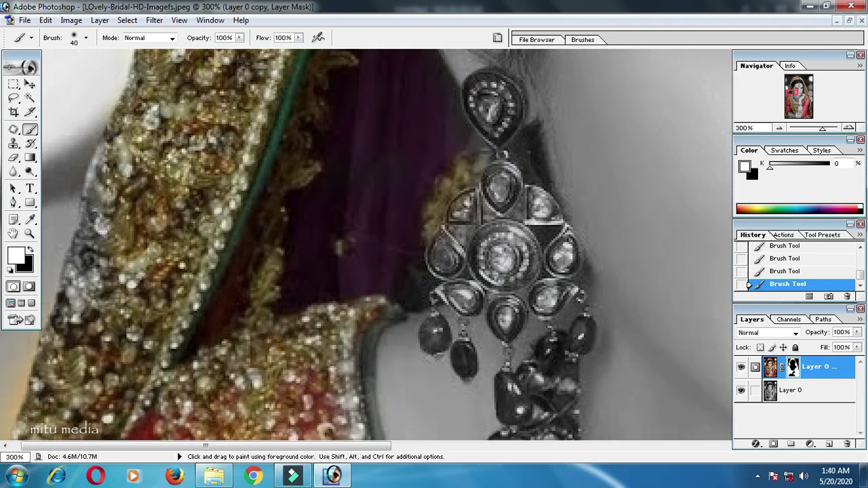
Set the brush to 20 px and restore colour to the earring gems.
{"action": "right_click", "coordinate": [330, 244]}
{"action": "mouse_move", "coordinate": [508, 203]}
{"action": "left_mouse_down"}
{"action": "mouse_move", "coordinate": [331, 246]}
{"action": "mouse_move", "coordinate": [324, 238]}
{"action": "left_mouse_up"}
{"action": "key", "text": "Return"}
{"action": "left_click_drag", "start_coordinate": [331, 169], "coordinate": [326, 230]}
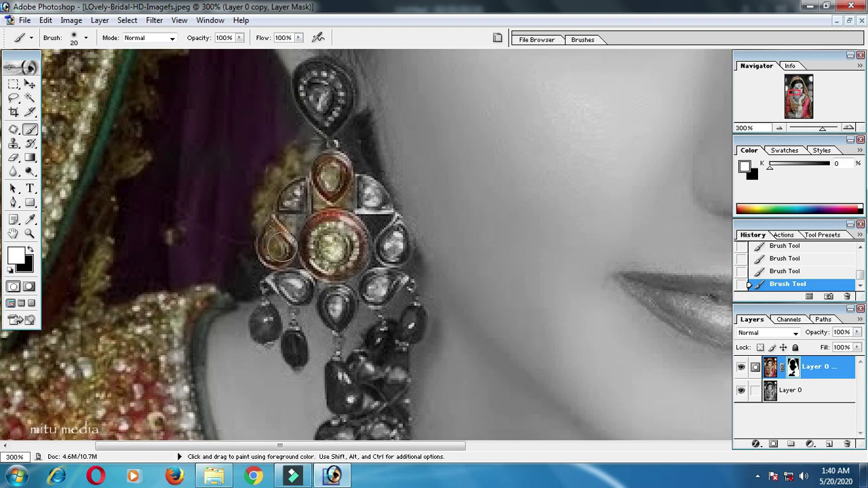
{"action": "left_click_drag", "start_coordinate": [331, 116], "coordinate": [316, 64]}
{"action": "left_click_drag", "start_coordinate": [377, 193], "coordinate": [379, 204]}
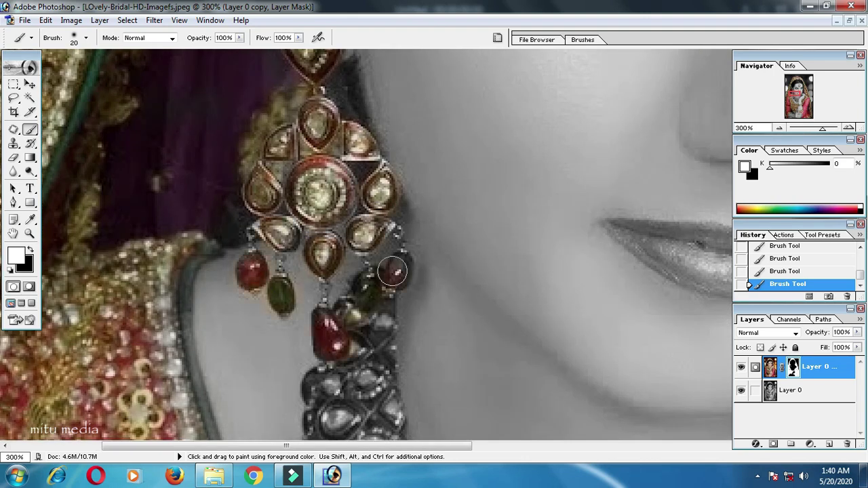
Colour the necklace's upper gems, green bead, gold link and a red bead.
{"action": "left_click_drag", "start_coordinate": [392, 272], "coordinate": [380, 136]}
{"action": "mouse_move", "coordinate": [366, 223]}
{"action": "left_mouse_down"}
{"action": "mouse_move", "coordinate": [319, 285]}
{"action": "mouse_move", "coordinate": [297, 269]}
{"action": "left_mouse_up"}
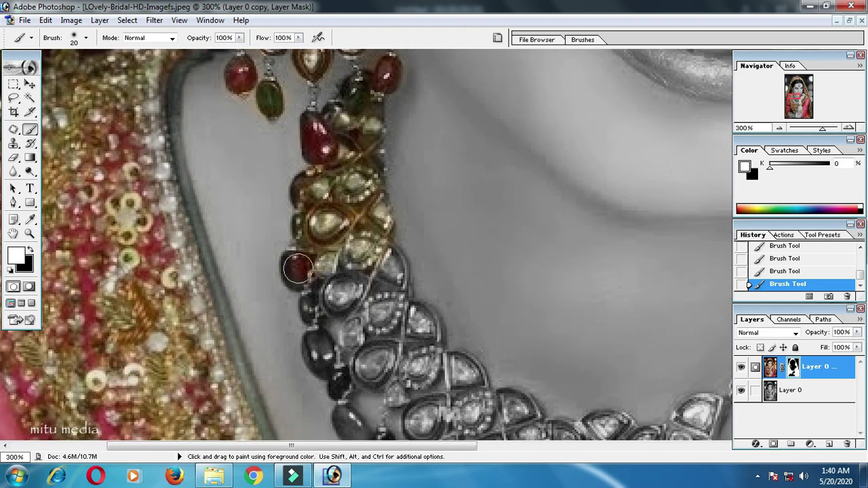
{"action": "left_click_drag", "start_coordinate": [354, 303], "coordinate": [346, 233]}
{"action": "left_click_drag", "start_coordinate": [298, 241], "coordinate": [314, 281]}
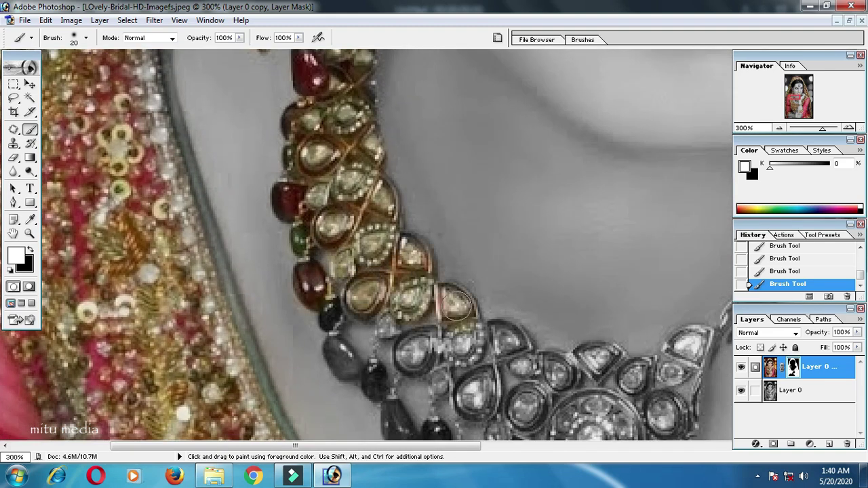
{"action": "left_click_drag", "start_coordinate": [456, 305], "coordinate": [412, 348]}
{"action": "left_click_drag", "start_coordinate": [412, 348], "coordinate": [382, 290]}
{"action": "left_click", "coordinate": [361, 350]}
Restore the next red bead and the central pendant stones.
{"action": "left_click_drag", "start_coordinate": [361, 350], "coordinate": [363, 302]}
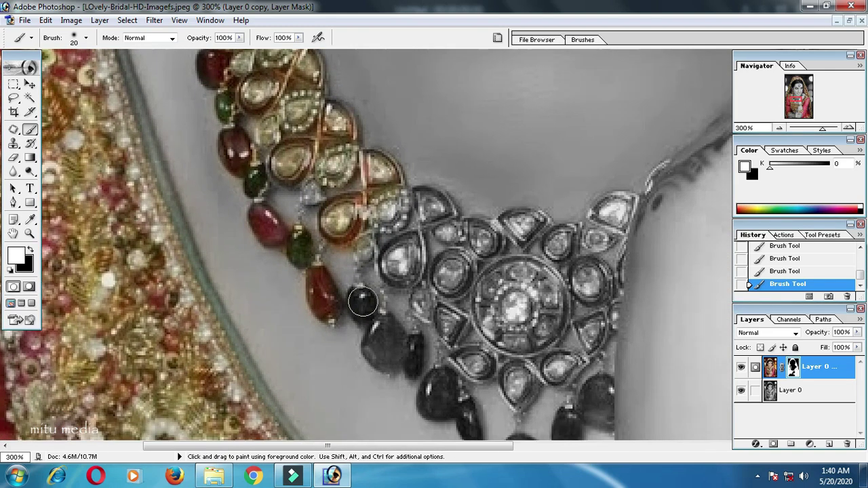
{"action": "left_click_drag", "start_coordinate": [422, 304], "coordinate": [389, 250]}
{"action": "left_click", "coordinate": [347, 285]}
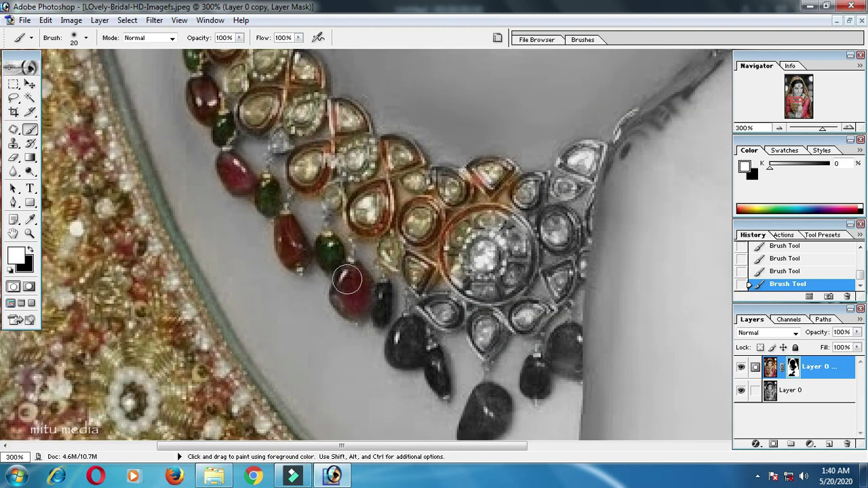
{"action": "scroll", "coordinate": [485, 274], "scroll_direction": "right", "scroll_amount": 3}
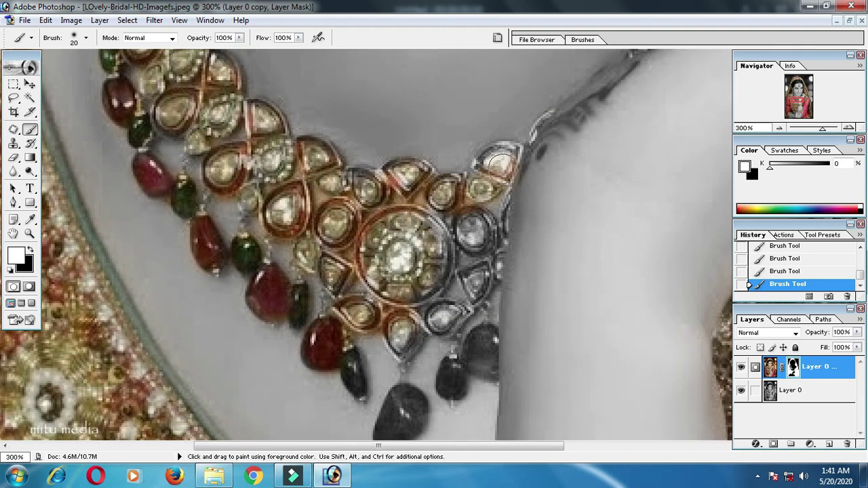
{"action": "left_click_drag", "start_coordinate": [447, 292], "coordinate": [504, 328]}
{"action": "left_click_drag", "start_coordinate": [456, 375], "coordinate": [394, 245]}
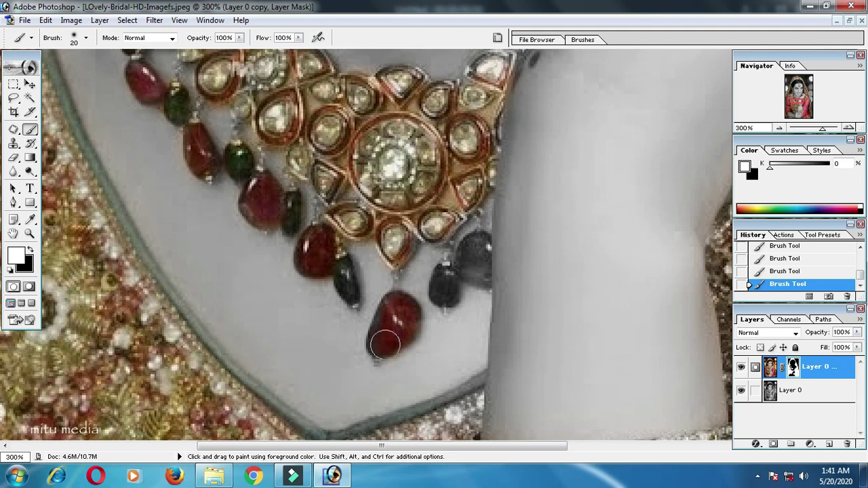
{"action": "left_click_drag", "start_coordinate": [475, 244], "coordinate": [305, 434]}
Set the brush to 13 px and colour the necklace's right-strand beads.
{"action": "right_click", "coordinate": [348, 291]}
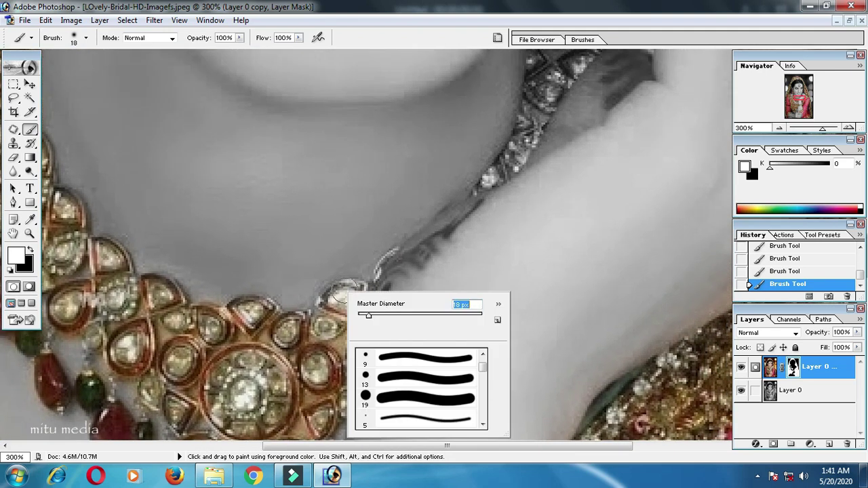
{"action": "left_click_drag", "start_coordinate": [349, 291], "coordinate": [445, 235]}
{"action": "right_click", "coordinate": [445, 235]}
{"action": "type", "text": "13"}
{"action": "key", "text": "Return"}
{"action": "scroll", "coordinate": [435, 236], "scroll_direction": "right", "scroll_amount": 3}
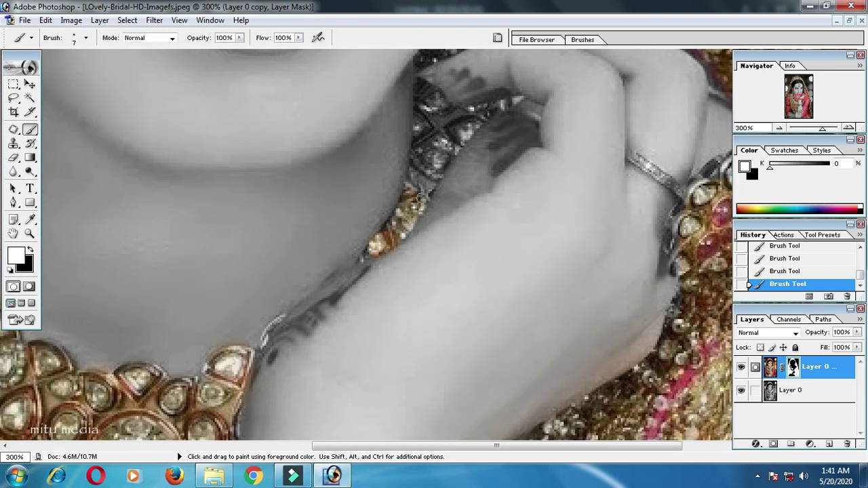
{"action": "left_click_drag", "start_coordinate": [370, 251], "coordinate": [439, 157]}
Restore colour to the hand ring and the stacked bangles on the raised wrist.
{"action": "left_click_drag", "start_coordinate": [419, 85], "coordinate": [287, 170]}
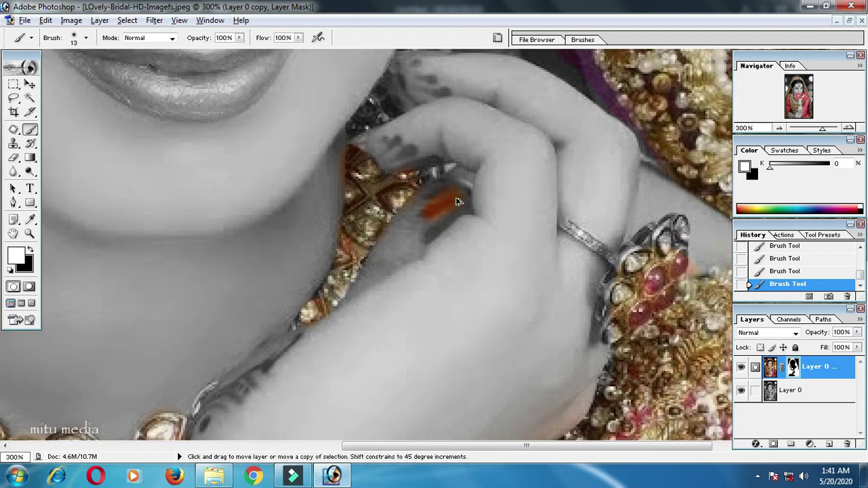
{"action": "left_click_drag", "start_coordinate": [292, 136], "coordinate": [407, 156]}
{"action": "mouse_move", "coordinate": [400, 81]}
{"action": "left_mouse_down"}
{"action": "mouse_move", "coordinate": [404, 156]}
{"action": "mouse_move", "coordinate": [388, 187]}
{"action": "left_mouse_up"}
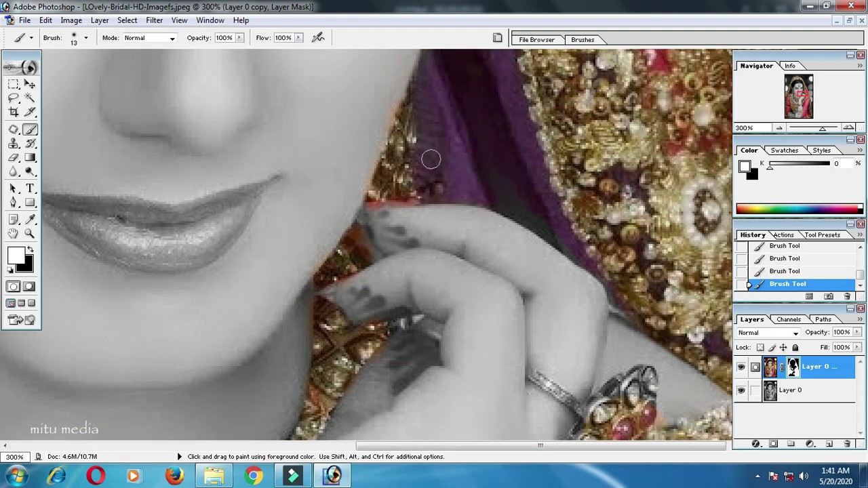
{"action": "left_click_drag", "start_coordinate": [560, 238], "coordinate": [382, 143]}
{"action": "left_click_drag", "start_coordinate": [469, 289], "coordinate": [434, 240]}
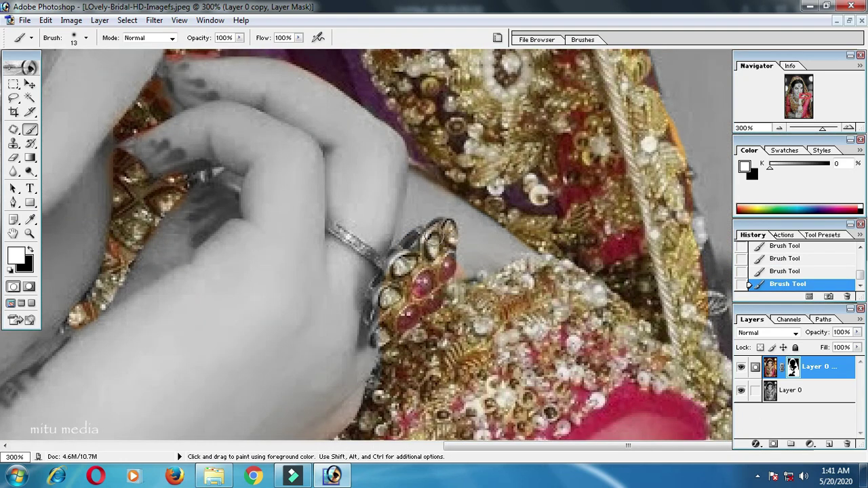
{"action": "left_click_drag", "start_coordinate": [374, 283], "coordinate": [377, 75]}
{"action": "left_click_drag", "start_coordinate": [406, 170], "coordinate": [102, 285]}
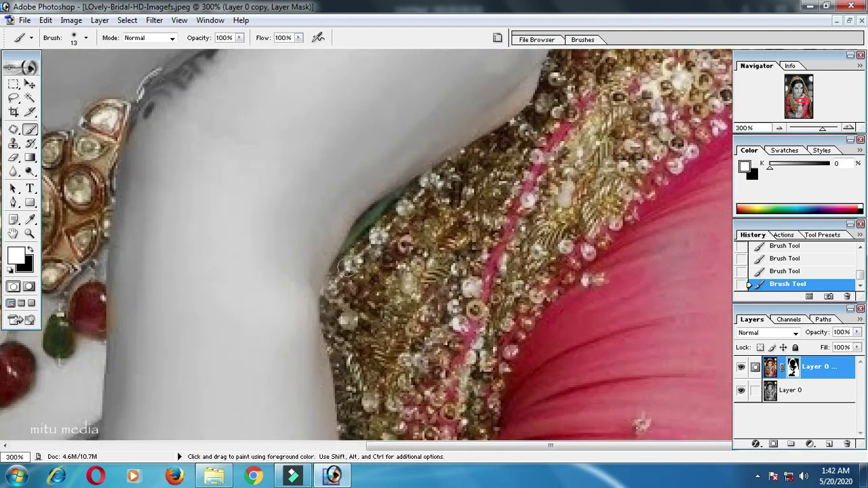
{"action": "left_click_drag", "start_coordinate": [366, 264], "coordinate": [380, 285]}
{"action": "mouse_move", "coordinate": [253, 320]}
{"action": "left_mouse_down"}
{"action": "mouse_move", "coordinate": [276, 292]}
{"action": "mouse_move", "coordinate": [277, 241]}
{"action": "left_mouse_up"}
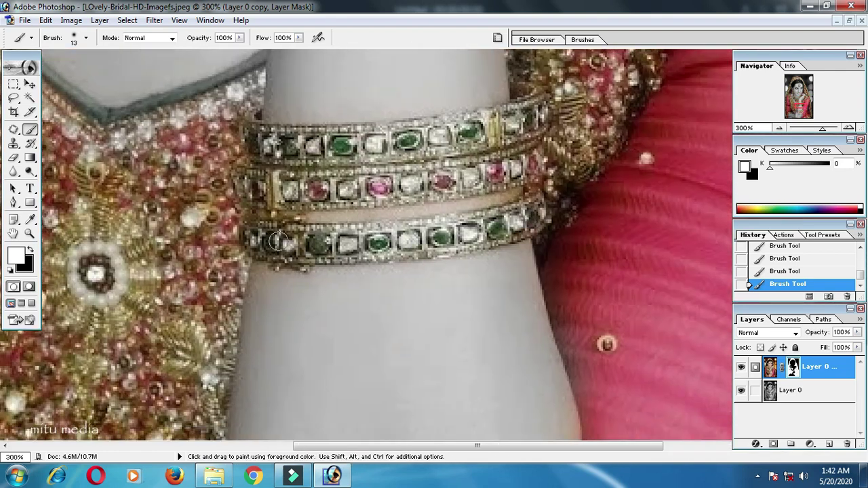
{"action": "mouse_move", "coordinate": [271, 204]}
{"action": "left_mouse_down"}
{"action": "mouse_move", "coordinate": [468, 231]}
{"action": "mouse_move", "coordinate": [393, 261]}
{"action": "left_mouse_up"}
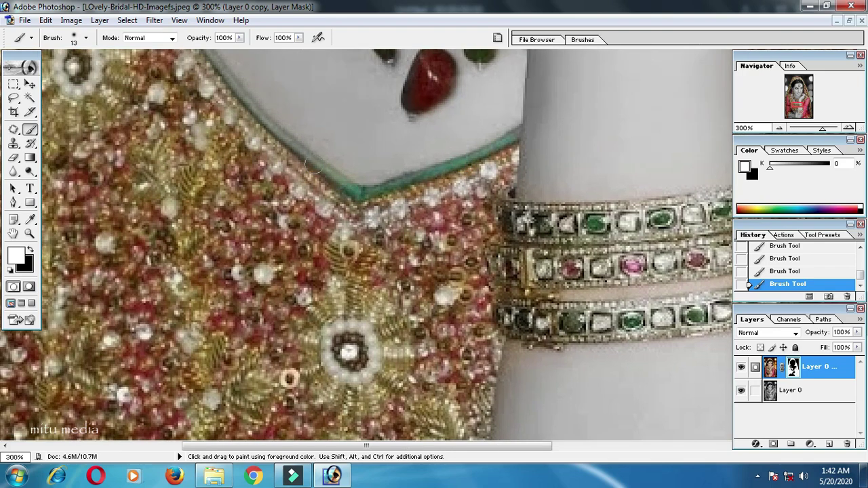
{"action": "left_click_drag", "start_coordinate": [271, 170], "coordinate": [325, 285]}
{"action": "left_click_drag", "start_coordinate": [305, 169], "coordinate": [373, 271]}
{"action": "mouse_move", "coordinate": [194, 124]}
{"action": "left_mouse_down"}
{"action": "mouse_move", "coordinate": [282, 217]}
{"action": "mouse_move", "coordinate": [341, 329]}
{"action": "left_mouse_up"}
Paint black over colour spill around the pendant and neckline, then reset to white with a 35 px brush.
{"action": "key", "text": "x"}
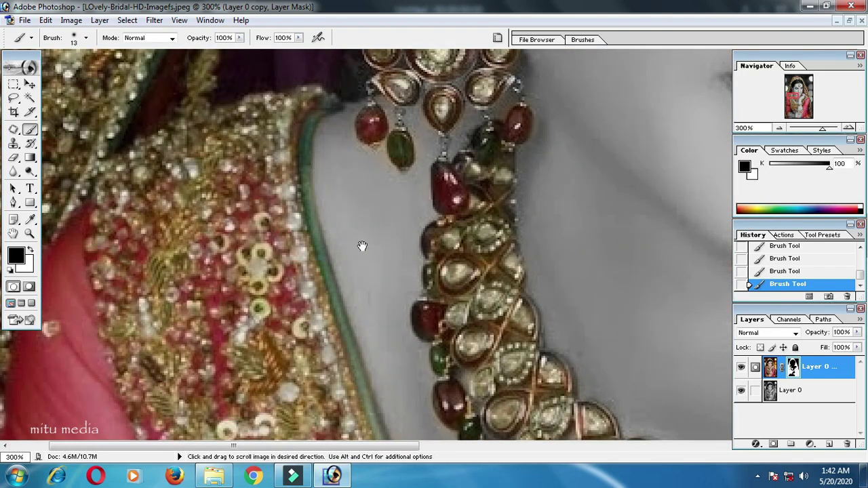
{"action": "mouse_move", "coordinate": [362, 246]}
{"action": "left_mouse_down"}
{"action": "mouse_move", "coordinate": [387, 278]}
{"action": "mouse_move", "coordinate": [377, 257]}
{"action": "left_mouse_up"}
{"action": "left_click_drag", "start_coordinate": [340, 290], "coordinate": [285, 155]}
{"action": "left_click_drag", "start_coordinate": [573, 346], "coordinate": [485, 251]}
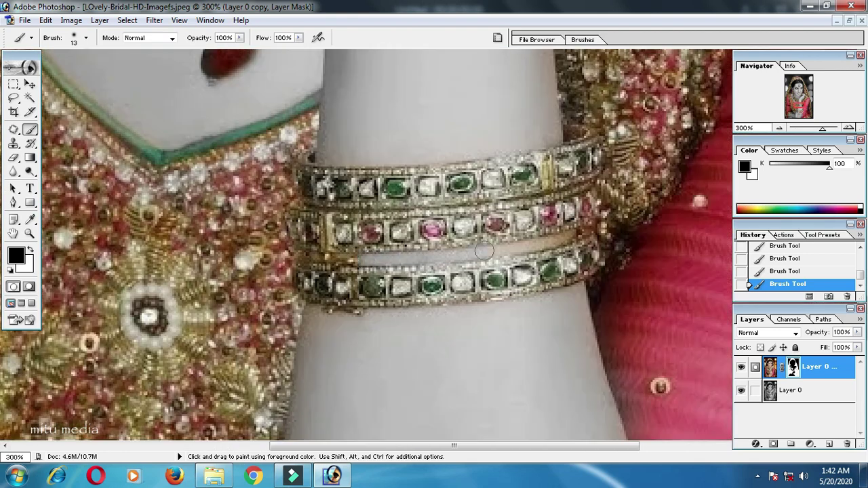
{"action": "mouse_move", "coordinate": [515, 339]}
{"action": "left_mouse_down"}
{"action": "mouse_move", "coordinate": [465, 257]}
{"action": "mouse_move", "coordinate": [367, 230]}
{"action": "left_mouse_up"}
{"action": "key", "text": "x"}
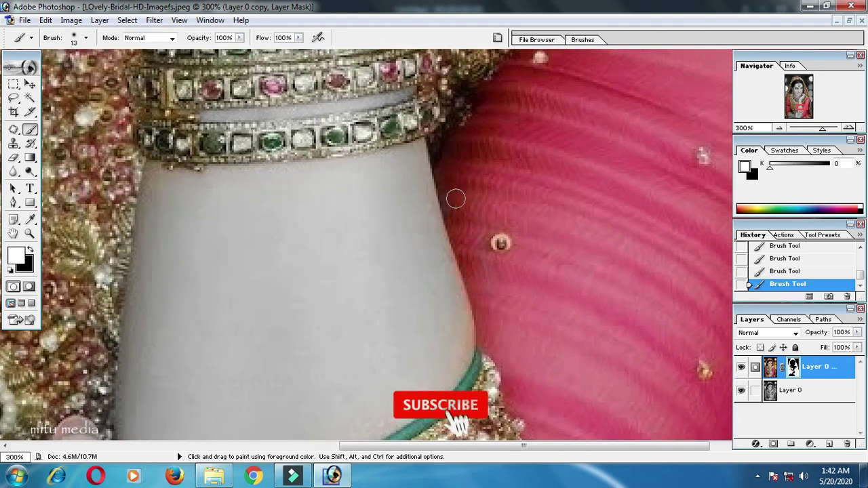
{"action": "key", "text": "ctrl+alt+0"}
{"action": "right_click", "coordinate": [407, 326]}
{"action": "left_click_drag", "start_coordinate": [422, 341], "coordinate": [430, 341]}
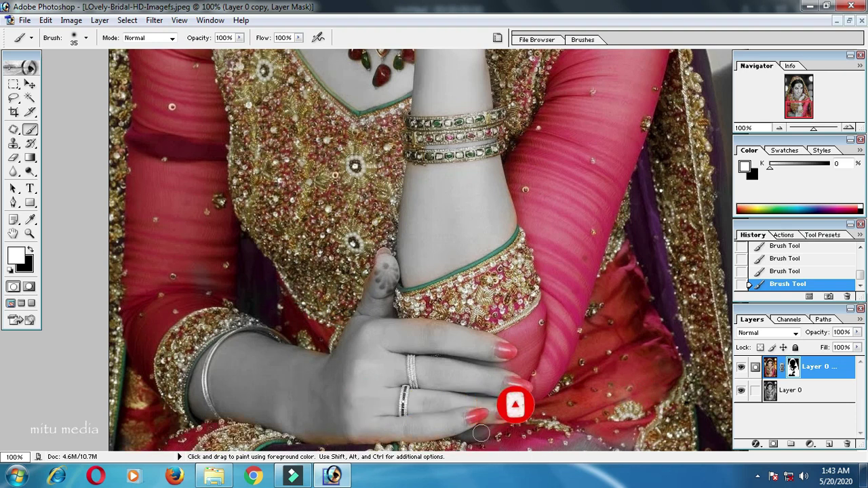
Colour the forehead pendant's red stones, drops and hair-parting chain, then zoom back out.
{"action": "scroll", "coordinate": [646, 308], "scroll_direction": "up", "scroll_amount": 2}
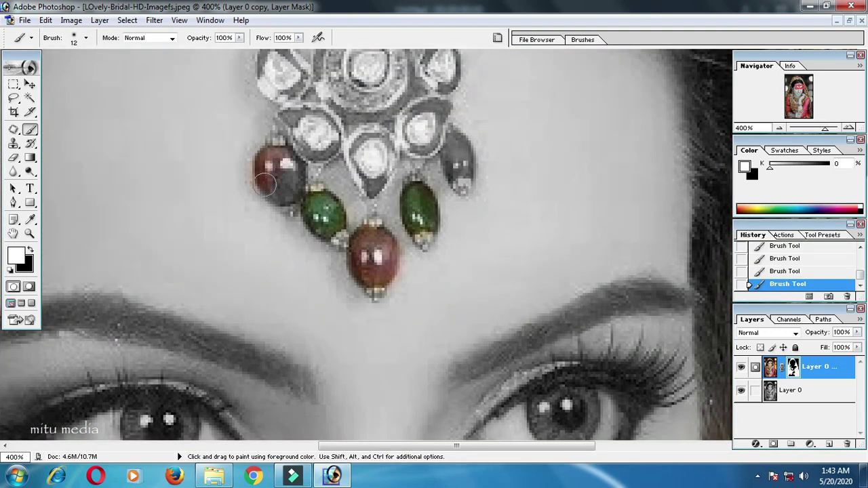
{"action": "left_click_drag", "start_coordinate": [265, 183], "coordinate": [444, 147]}
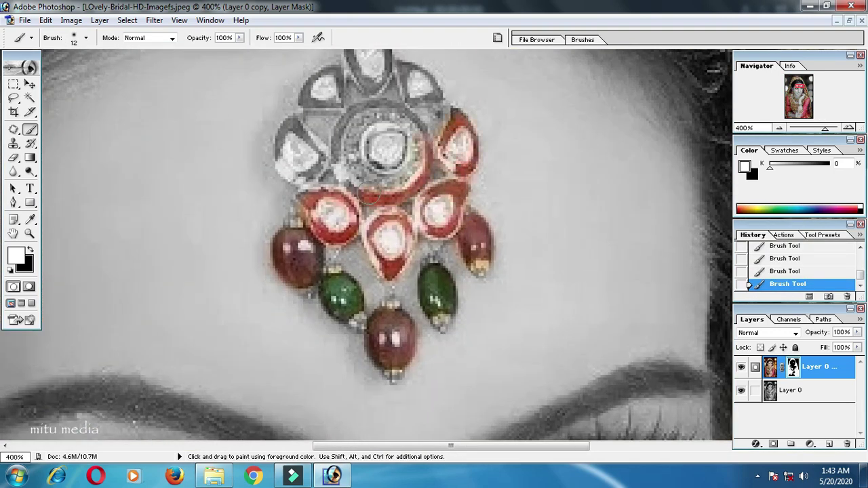
{"action": "mouse_move", "coordinate": [319, 84]}
{"action": "left_mouse_down"}
{"action": "mouse_move", "coordinate": [354, 243]}
{"action": "mouse_move", "coordinate": [422, 275]}
{"action": "left_mouse_up"}
{"action": "key", "text": "ctrl+0"}
{"action": "left_click", "coordinate": [403, 332]}
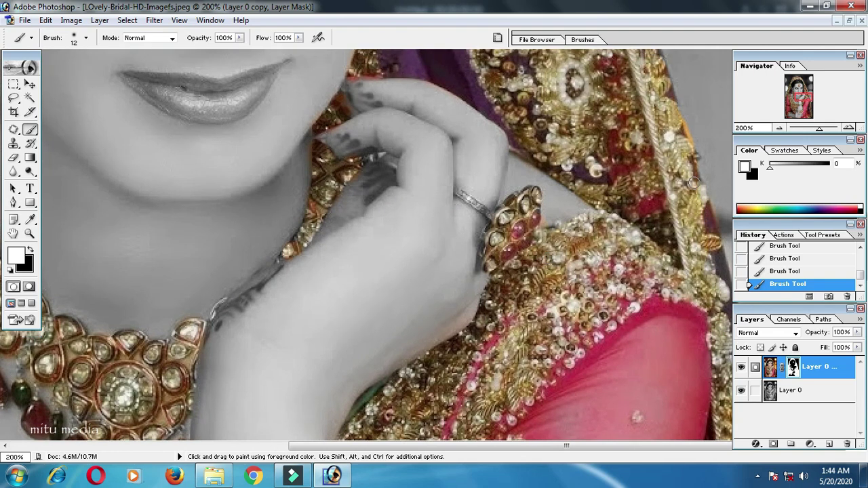
{"action": "left_click", "coordinate": [593, 347], "text": "alt"}
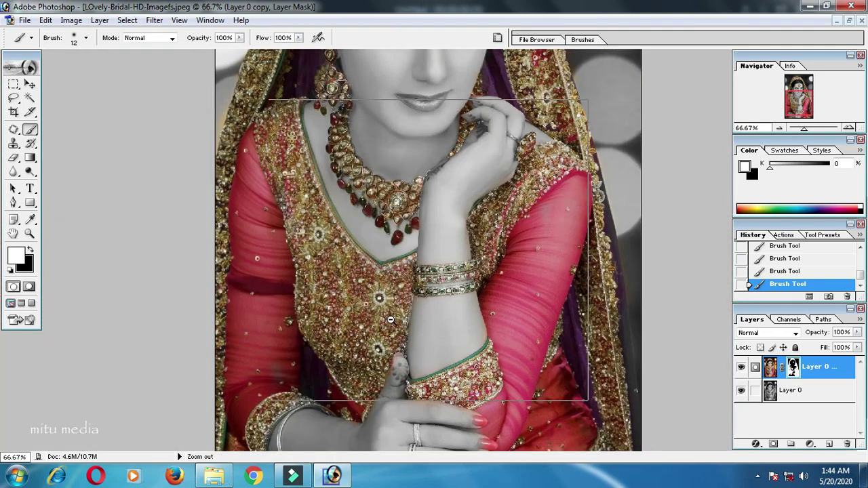
Magnify the bride's hand to 400% with the fingernails in view.
{"action": "key", "text": "ctrl+0"}
{"action": "left_click_drag", "start_coordinate": [379, 379], "coordinate": [469, 427]}
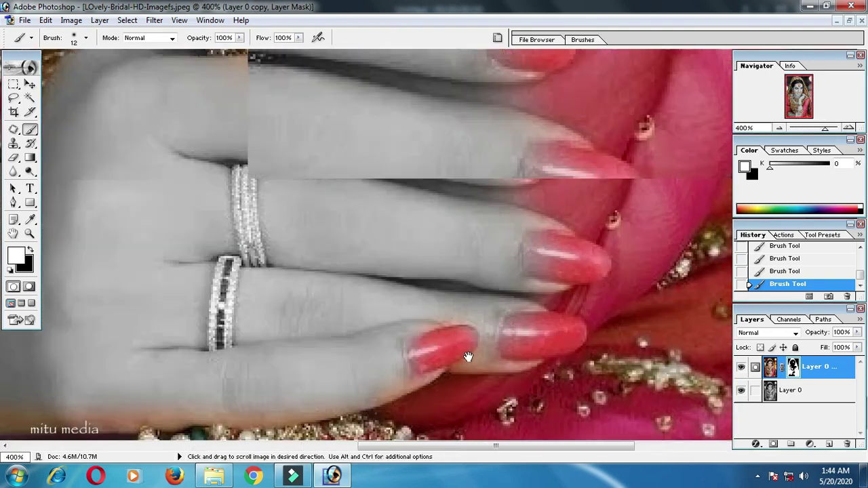
{"action": "left_click_drag", "start_coordinate": [469, 352], "coordinate": [522, 236]}
{"action": "scroll", "coordinate": [522, 237], "scroll_direction": "left", "scroll_amount": 3}
{"action": "scroll", "coordinate": [522, 237], "scroll_direction": "up", "scroll_amount": 2}
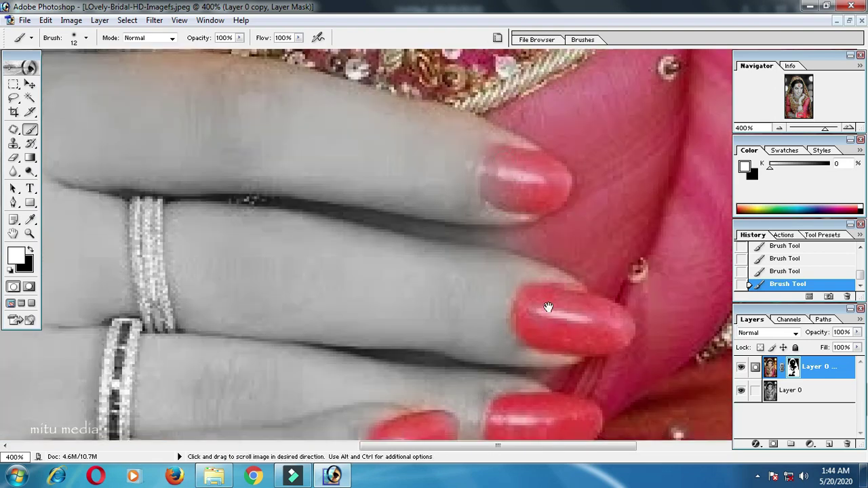
{"action": "scroll", "coordinate": [543, 165], "scroll_direction": "up", "scroll_amount": 1}
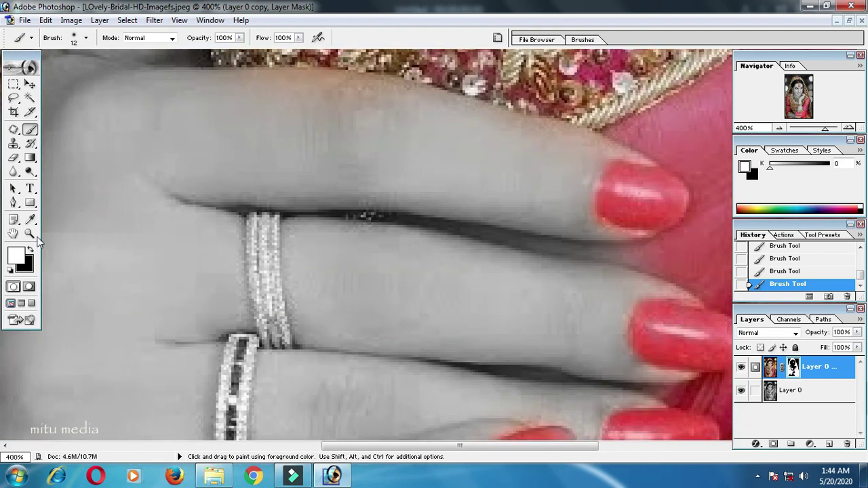
Set the paint colour to black to hide colour on the mask.
{"action": "left_click", "coordinate": [29, 249]}
{"action": "scroll", "coordinate": [294, 316], "scroll_direction": "down", "scroll_amount": 3}
{"action": "scroll", "coordinate": [391, 372], "scroll_direction": "right", "scroll_amount": 1}
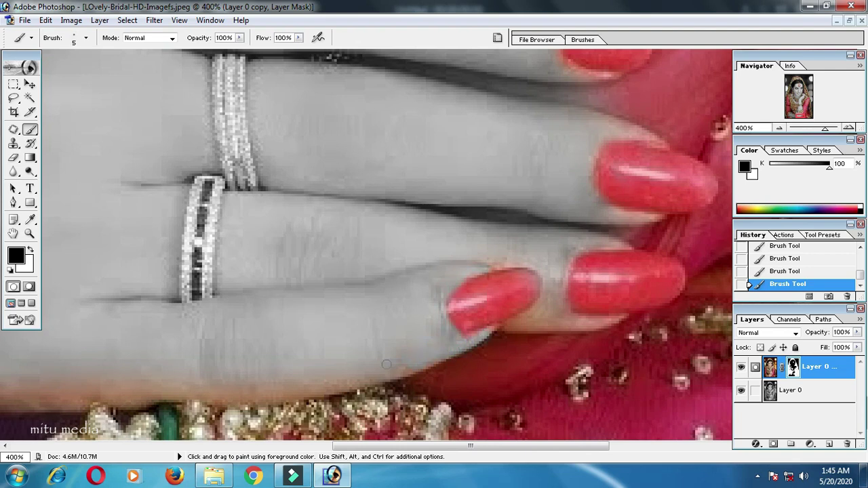
{"action": "scroll", "coordinate": [341, 372], "scroll_direction": "left", "scroll_amount": 3}
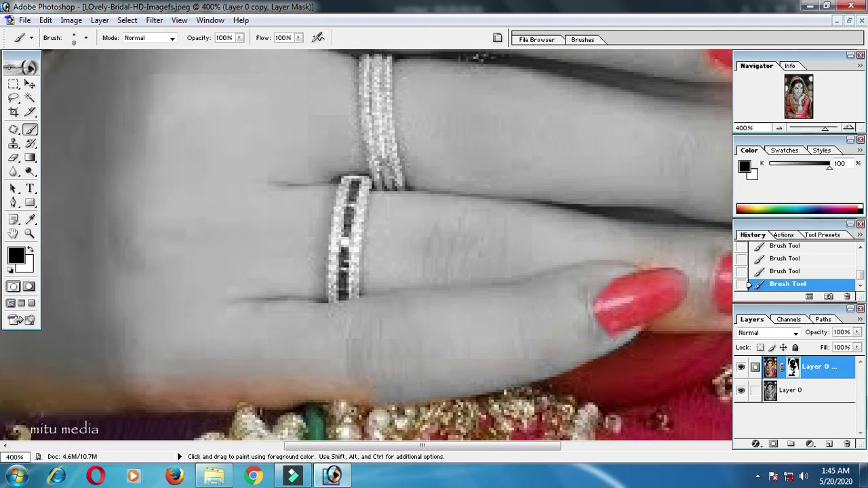
{"action": "scroll", "coordinate": [329, 366], "scroll_direction": "left", "scroll_amount": 2}
Set a 32 px brush and undo the last mask stroke on the nails.
{"action": "right_click", "coordinate": [417, 312]}
{"action": "left_click_drag", "start_coordinate": [441, 334], "coordinate": [459, 334]}
{"action": "key", "text": "Return"}
{"action": "scroll", "coordinate": [414, 376], "scroll_direction": "left", "scroll_amount": 2}
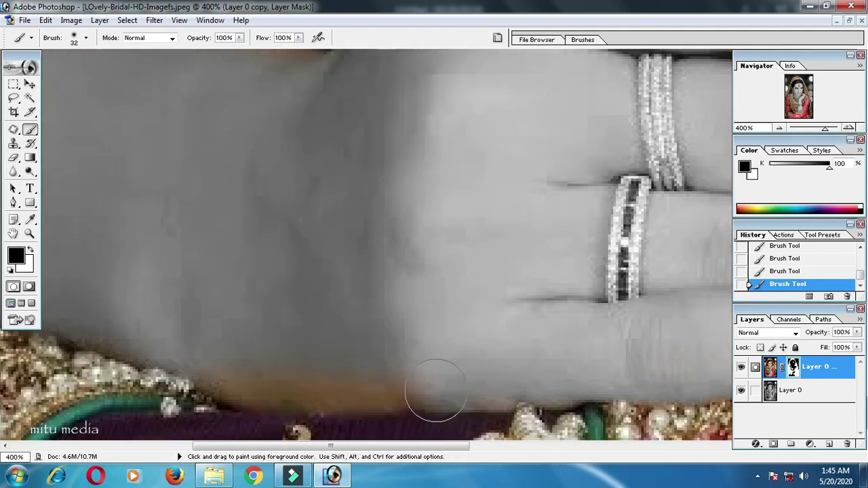
{"action": "key", "text": "ctrl+z"}
{"action": "key", "text": "ctrl+z"}
{"action": "scroll", "coordinate": [305, 352], "scroll_direction": "right", "scroll_amount": 1}
{"action": "scroll", "coordinate": [365, 326], "scroll_direction": "right", "scroll_amount": 4}
Shrink the brush to 12 px and undo further mask strokes.
{"action": "right_click", "coordinate": [475, 309]}
{"action": "left_click_drag", "start_coordinate": [499, 336], "coordinate": [491, 337]}
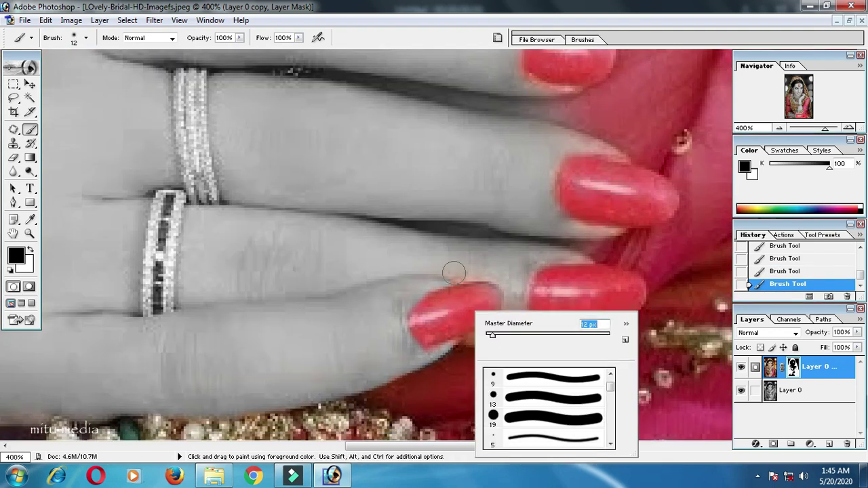
{"action": "key", "text": "Return"}
{"action": "right_click", "coordinate": [538, 334]}
{"action": "key", "text": "Return"}
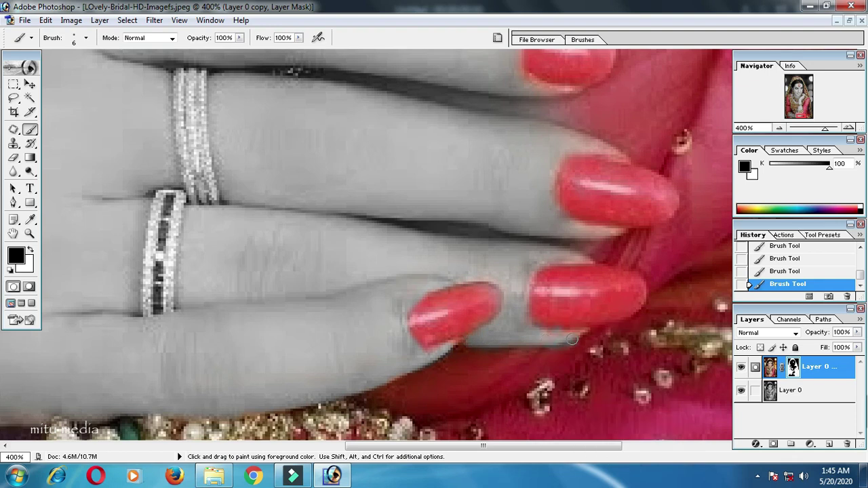
{"action": "key", "text": "ctrl+alt+z"}
{"action": "key", "text": "ctrl+alt+z"}
Zoom closer and mask out colour along a nail's edge with a 6 px brush.
{"action": "key", "text": "ctrl+plus"}
{"action": "right_click", "coordinate": [372, 322]}
{"action": "left_click_drag", "start_coordinate": [383, 321], "coordinate": [374, 322]}
{"action": "key", "text": "Return"}
{"action": "left_click", "coordinate": [345, 305]}
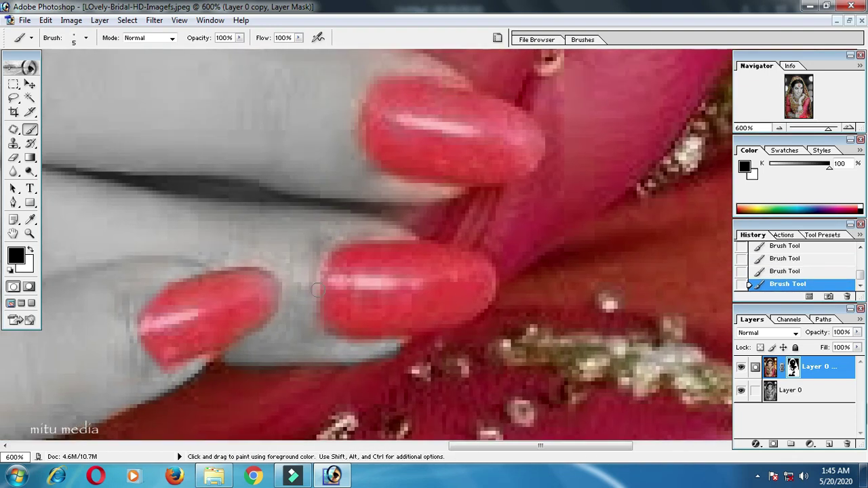
Remove colour spill along the upper fingernail's top edge.
{"action": "scroll", "coordinate": [388, 231], "scroll_direction": "up", "scroll_amount": 3}
{"action": "scroll", "coordinate": [338, 276], "scroll_direction": "up", "scroll_amount": 2}
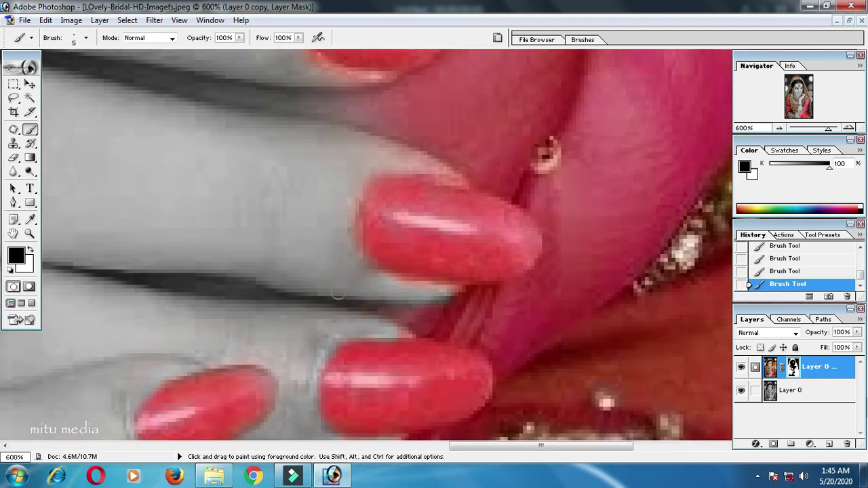
{"action": "left_click_drag", "start_coordinate": [395, 170], "coordinate": [411, 208]}
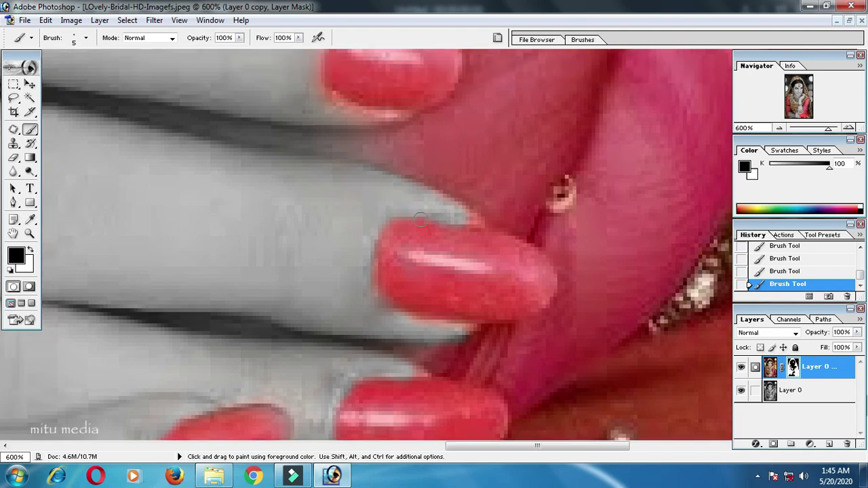
{"action": "left_click_drag", "start_coordinate": [296, 92], "coordinate": [351, 207]}
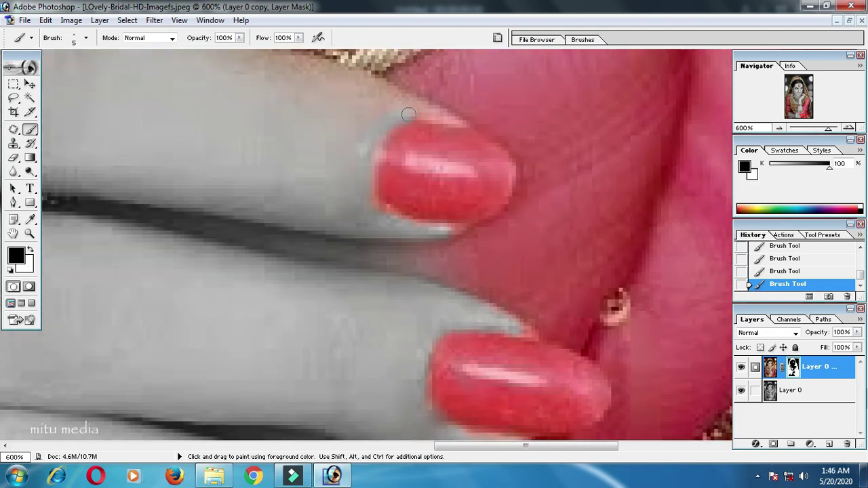
{"action": "left_click_drag", "start_coordinate": [451, 121], "coordinate": [363, 123]}
Change the brush to 28 px, then 17 px, while moving to the neck and fabric.
{"action": "right_click", "coordinate": [242, 140]}
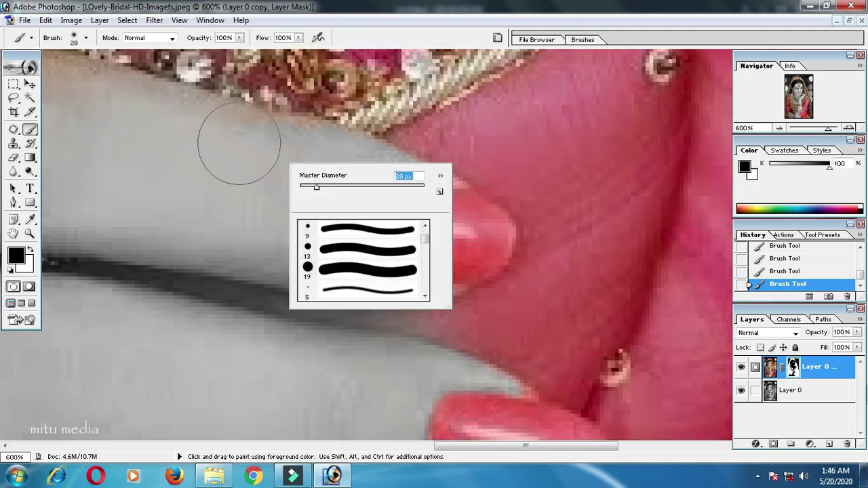
{"action": "key", "text": "Return"}
{"action": "scroll", "coordinate": [262, 151], "scroll_direction": "up", "scroll_amount": 3}
{"action": "left_click_drag", "start_coordinate": [106, 176], "coordinate": [277, 257]}
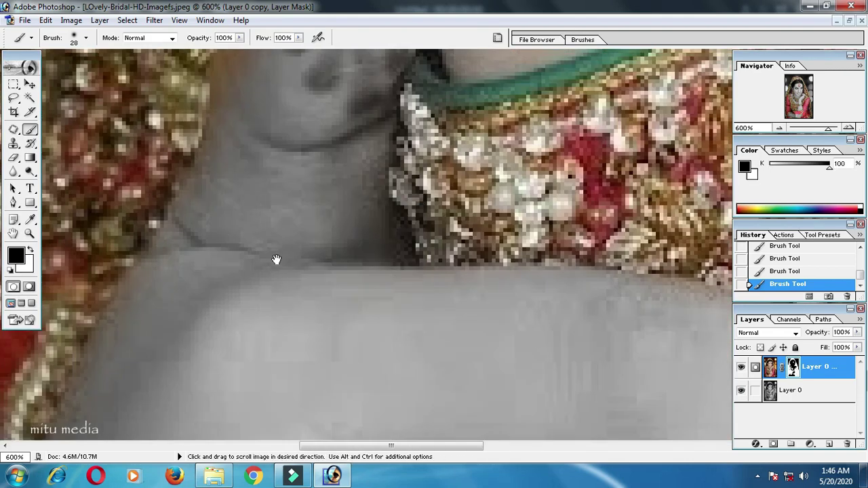
{"action": "right_click", "coordinate": [277, 257]}
{"action": "key", "text": "Return"}
{"action": "mouse_move", "coordinate": [275, 197]}
{"action": "left_mouse_down"}
{"action": "mouse_move", "coordinate": [402, 104]}
{"action": "mouse_move", "coordinate": [423, 135]}
{"action": "mouse_move", "coordinate": [368, 233]}
{"action": "mouse_move", "coordinate": [334, 196]}
{"action": "left_mouse_up"}
At 300%, inspect the wrist bangles, necklace and shoulder embroidery.
{"action": "key", "text": "ctrl+minus"}
{"action": "key", "text": "ctrl+minus"}
{"action": "key", "text": "ctrl+minus"}
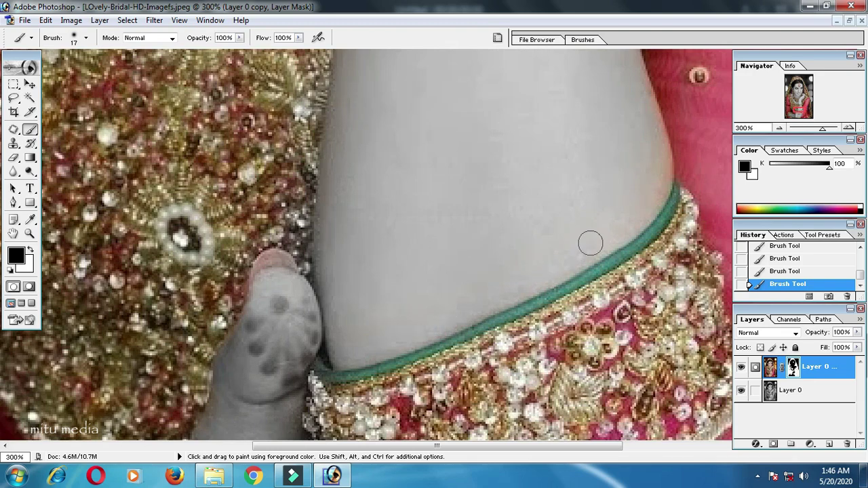
{"action": "mouse_move", "coordinate": [589, 243]}
{"action": "left_mouse_down"}
{"action": "mouse_move", "coordinate": [617, 240]}
{"action": "mouse_move", "coordinate": [385, 177]}
{"action": "mouse_move", "coordinate": [338, 106]}
{"action": "mouse_move", "coordinate": [408, 139]}
{"action": "mouse_move", "coordinate": [507, 310]}
{"action": "left_mouse_up"}
{"action": "left_click_drag", "start_coordinate": [400, 94], "coordinate": [333, 236]}
{"action": "left_click_drag", "start_coordinate": [581, 170], "coordinate": [502, 243]}
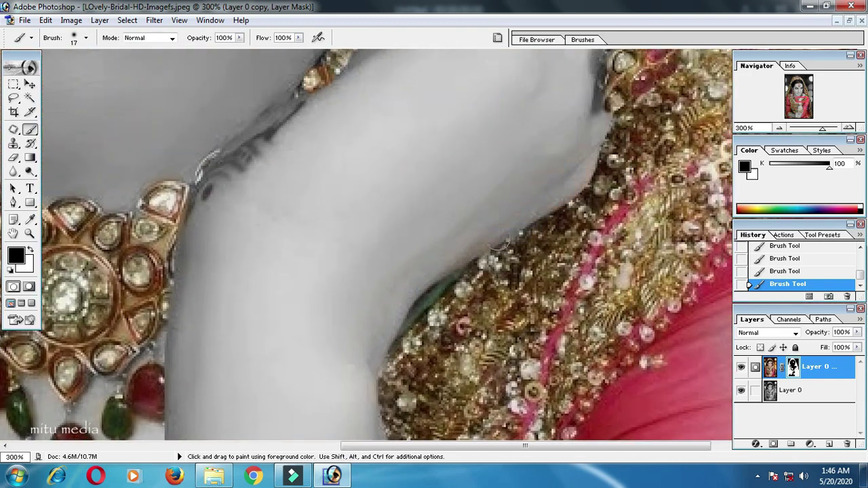
{"action": "key", "text": "ctrl+minus"}
{"action": "key", "text": "ctrl+minus"}
{"action": "key", "text": "ctrl+plus"}
{"action": "key", "text": "ctrl+plus"}
Switch to painting white and zoom in on the rings.
{"action": "key", "text": "ctrl+minus"}
{"action": "key", "text": "ctrl+minus"}
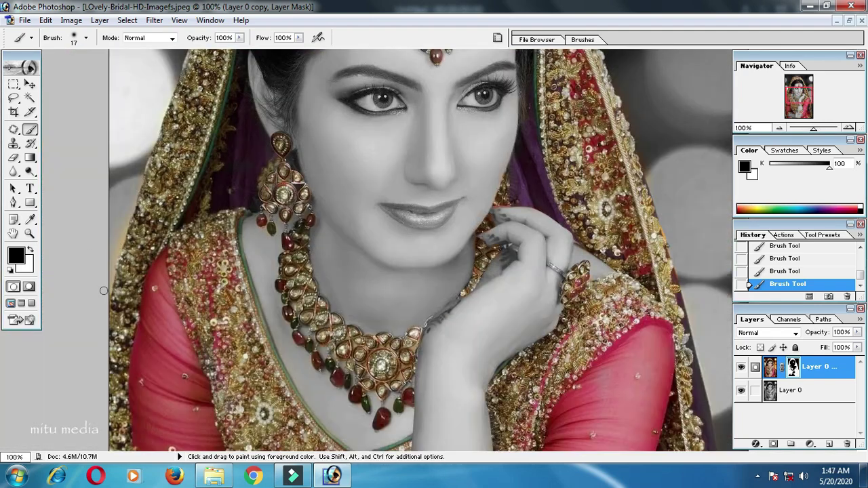
{"action": "key", "text": "ctrl+minus"}
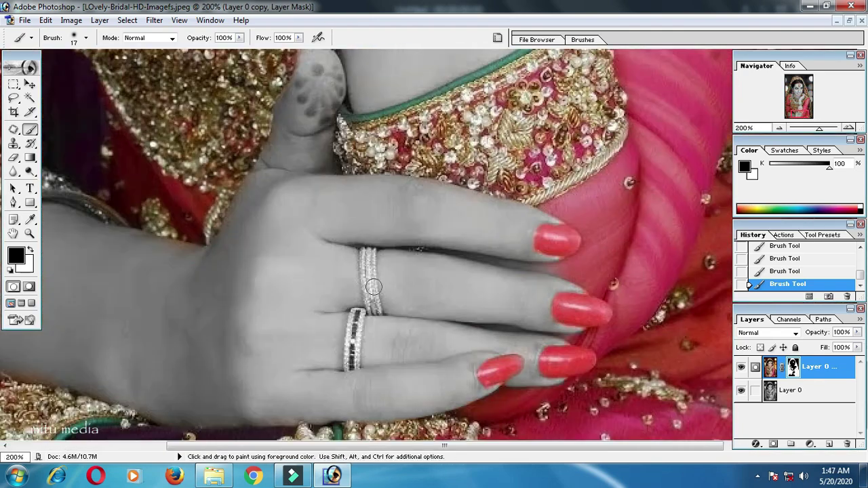
{"action": "key", "text": "x"}
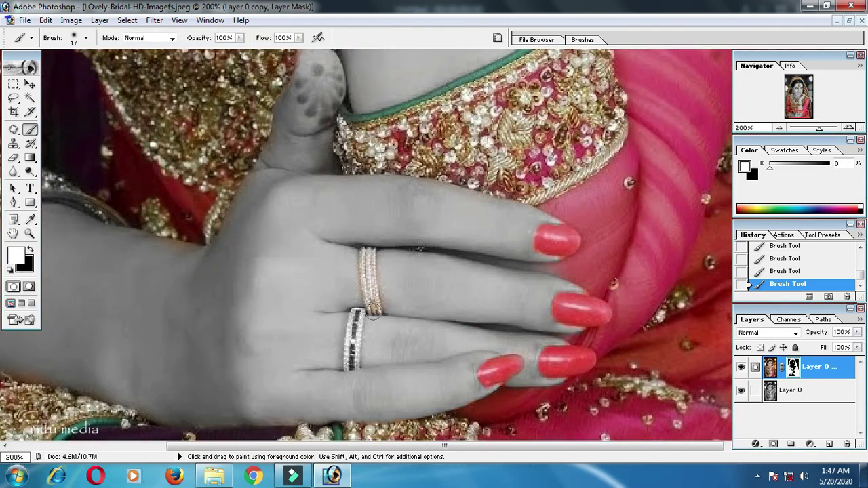
{"action": "left_click_drag", "start_coordinate": [367, 285], "coordinate": [349, 369]}
{"action": "left_click", "coordinate": [349, 370], "text": "ctrl"}
Reveal colour on the rings with a 7 px brush, then return to 17 px.
{"action": "key", "text": "x"}
{"action": "right_click", "coordinate": [512, 313]}
{"action": "key", "text": "bracketleft"}
{"action": "key", "text": "Return"}
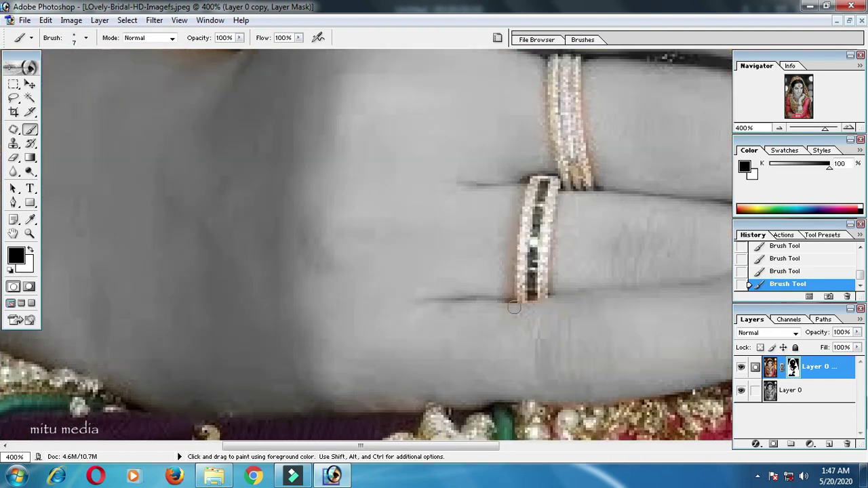
{"action": "scroll", "coordinate": [515, 224], "scroll_direction": "up", "scroll_amount": 2}
{"action": "scroll", "coordinate": [515, 203], "scroll_direction": "up", "scroll_amount": 2}
{"action": "key", "text": "x"}
{"action": "key", "text": "x"}
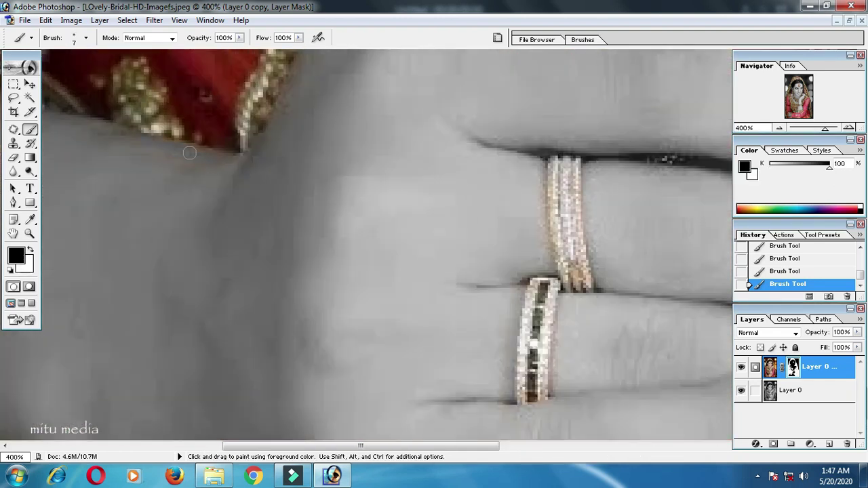
{"action": "key", "text": "bracketright"}
Restore colour along the bangle's inner edge.
{"action": "key", "text": "ctrl+minus"}
{"action": "scroll", "coordinate": [189, 313], "scroll_direction": "up", "scroll_amount": 3}
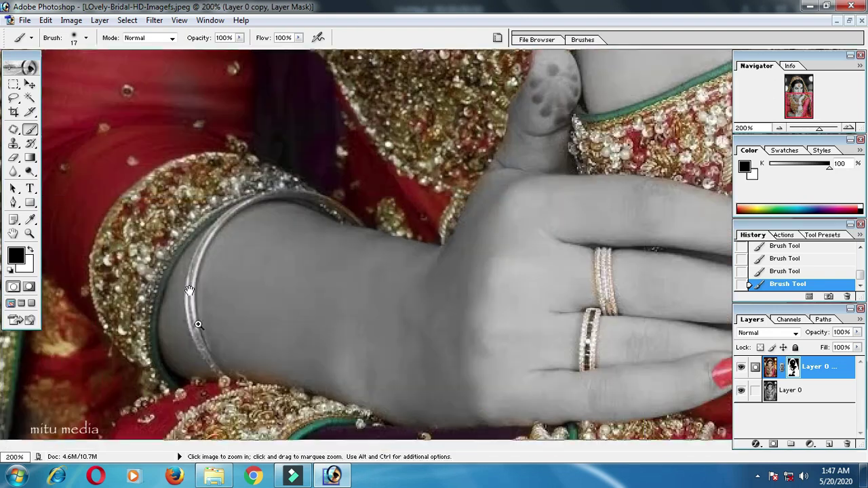
{"action": "key", "text": "x"}
{"action": "left_click_drag", "start_coordinate": [195, 306], "coordinate": [345, 154]}
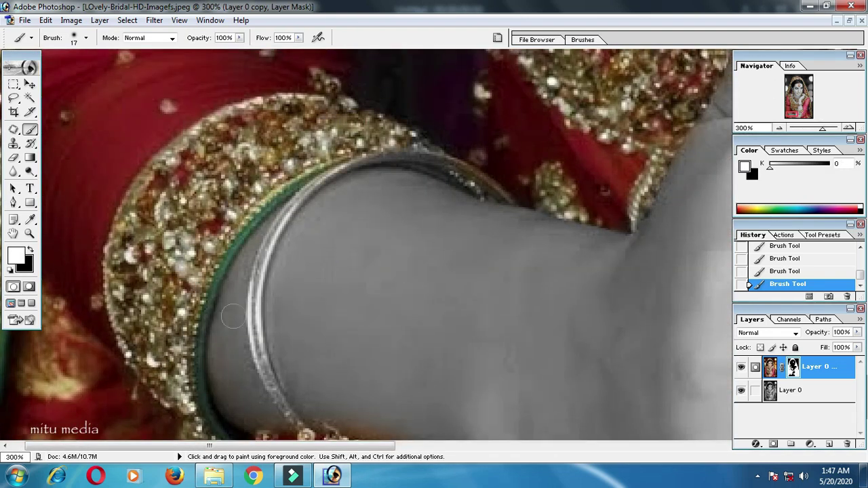
{"action": "key", "text": "x"}
With a 9 px brush, restore gold along the bangle's top and side edges.
{"action": "right_click", "coordinate": [363, 297]}
{"action": "type", "text": "9"}
{"action": "key", "text": "Return"}
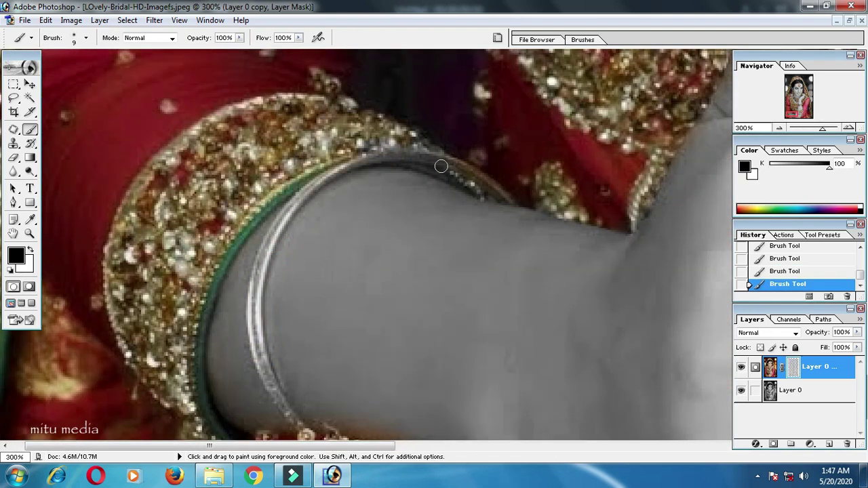
{"action": "key", "text": "x"}
{"action": "left_click", "coordinate": [444, 168], "text": "shift"}
{"action": "left_click_drag", "start_coordinate": [300, 190], "coordinate": [264, 256]}
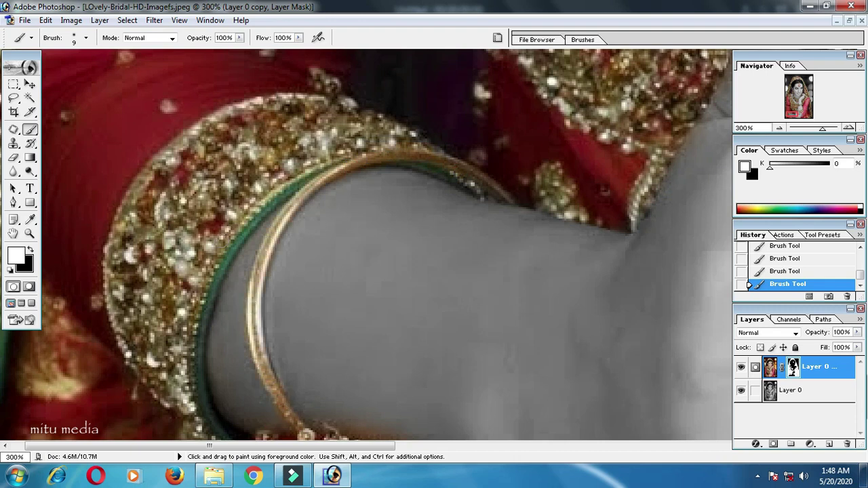
{"action": "left_click_drag", "start_coordinate": [205, 318], "coordinate": [207, 255]}
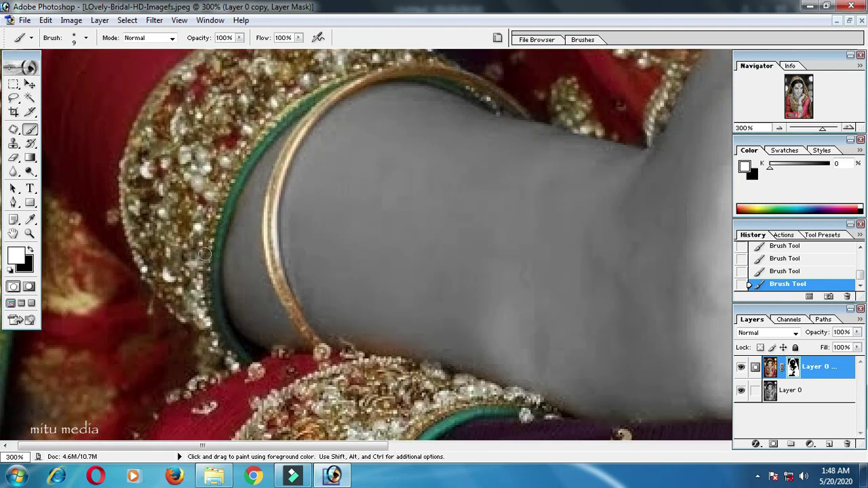
{"action": "key", "text": "ctrl+minus"}
{"action": "key", "text": "ctrl+minus"}
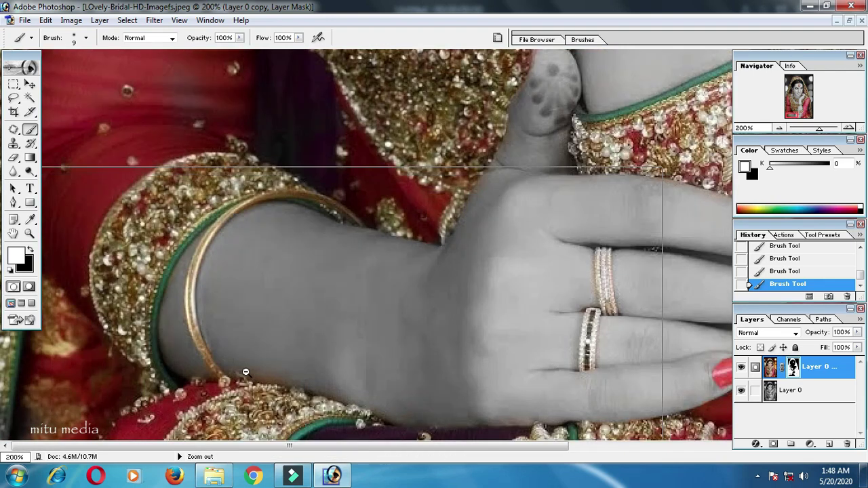
{"action": "key", "text": "ctrl+minus"}
{"action": "key", "text": "ctrl+minus"}
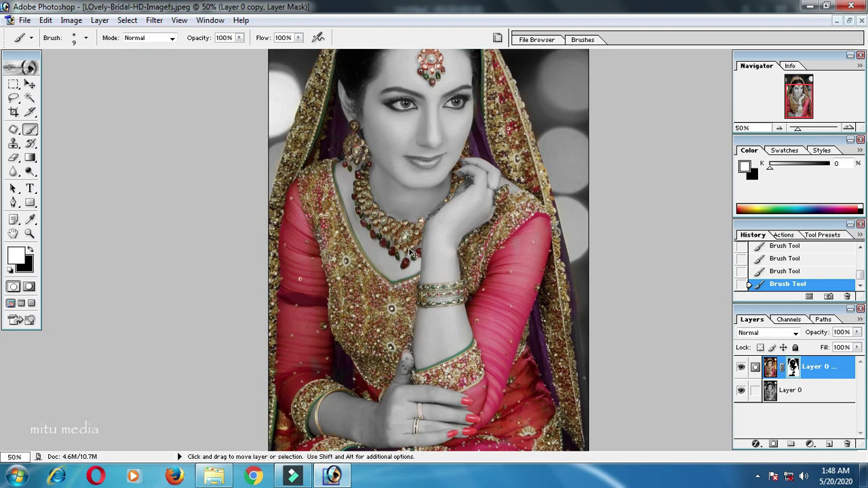
{"action": "key", "text": "ctrl+0"}
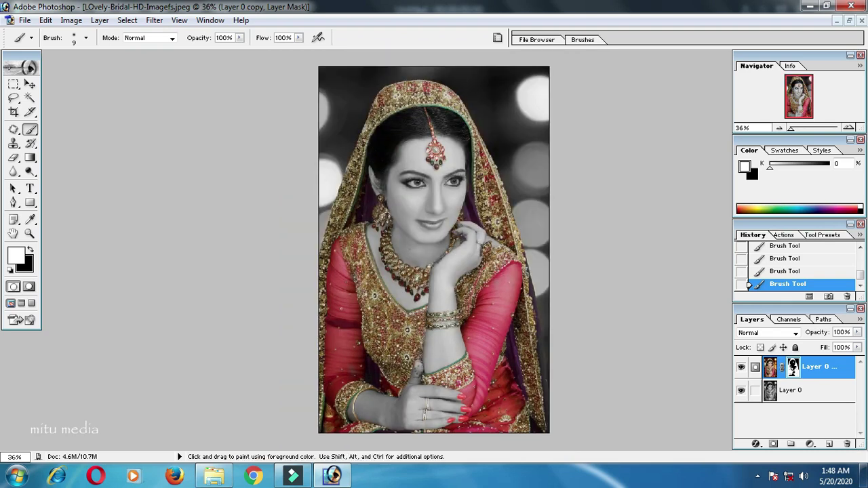
Apply Levels 17, 1.00, 222 to the grayscale Layer 0.
{"action": "left_click", "coordinate": [763, 397]}
{"action": "key", "text": "ctrl+l"}
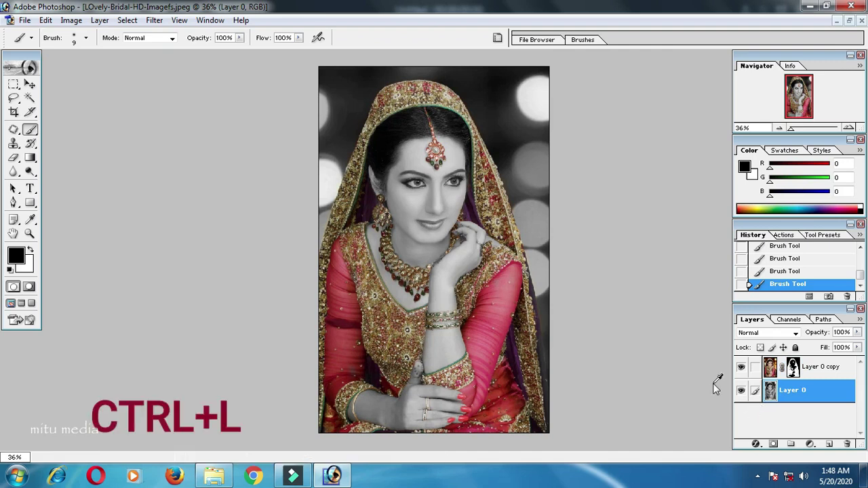
{"action": "left_click_drag", "start_coordinate": [476, 156], "coordinate": [701, 173]}
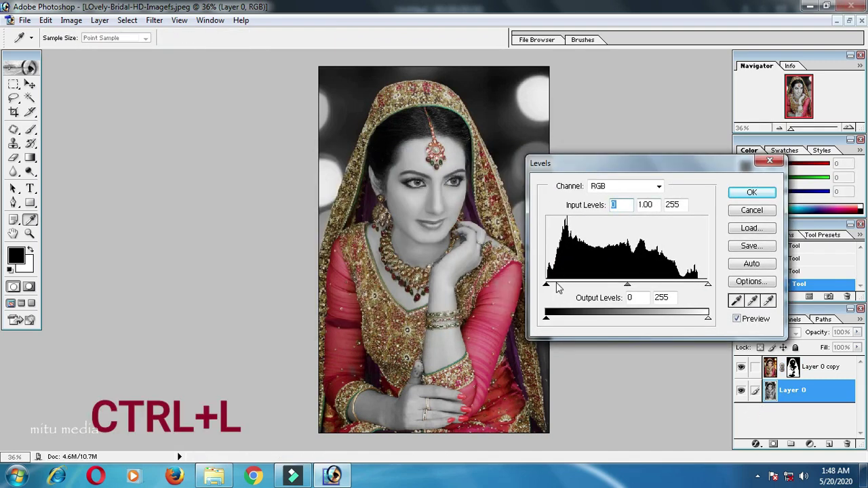
{"action": "left_click_drag", "start_coordinate": [546, 284], "coordinate": [557, 284]}
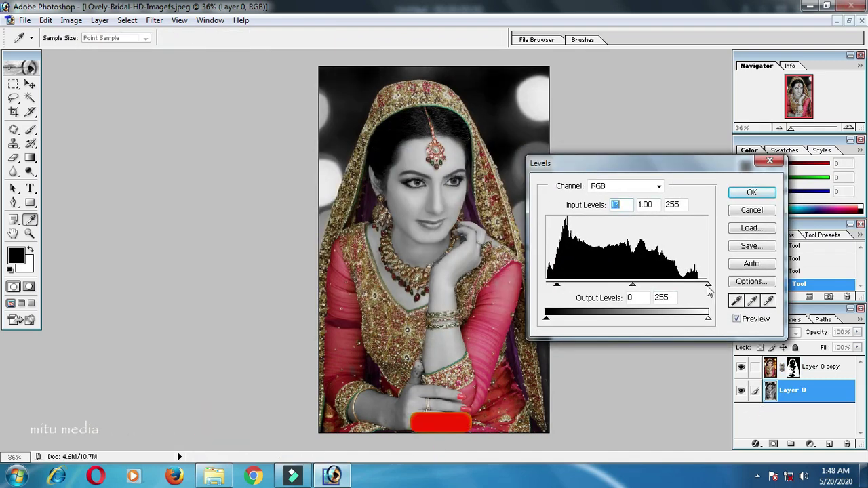
{"action": "left_click_drag", "start_coordinate": [707, 284], "coordinate": [687, 291]}
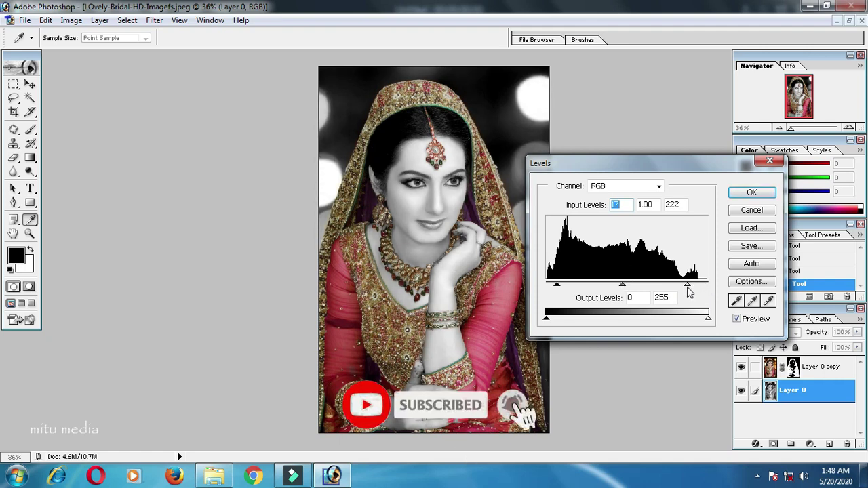
{"action": "left_click", "coordinate": [751, 193]}
{"action": "left_click", "coordinate": [741, 366]}
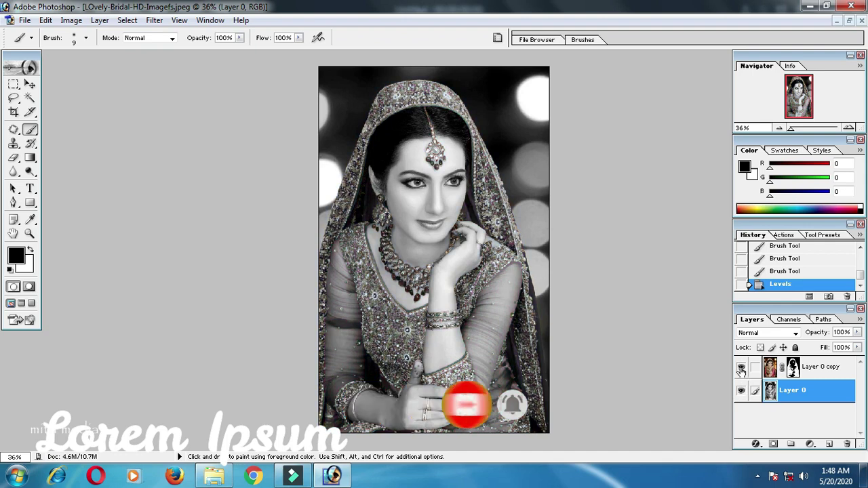
{"action": "left_click", "coordinate": [741, 367]}
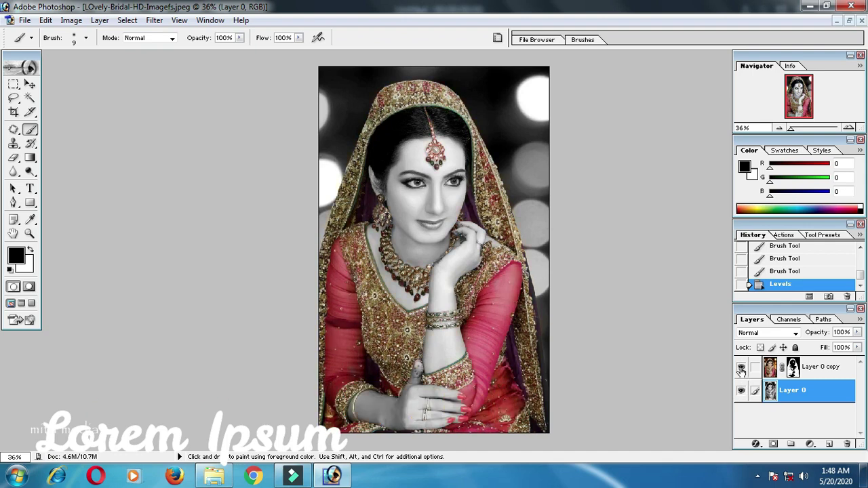
{"action": "left_click", "coordinate": [741, 367]}
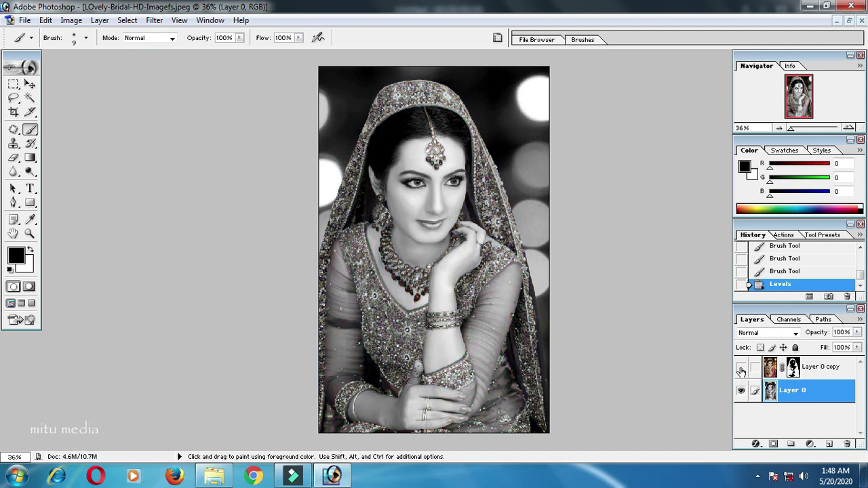